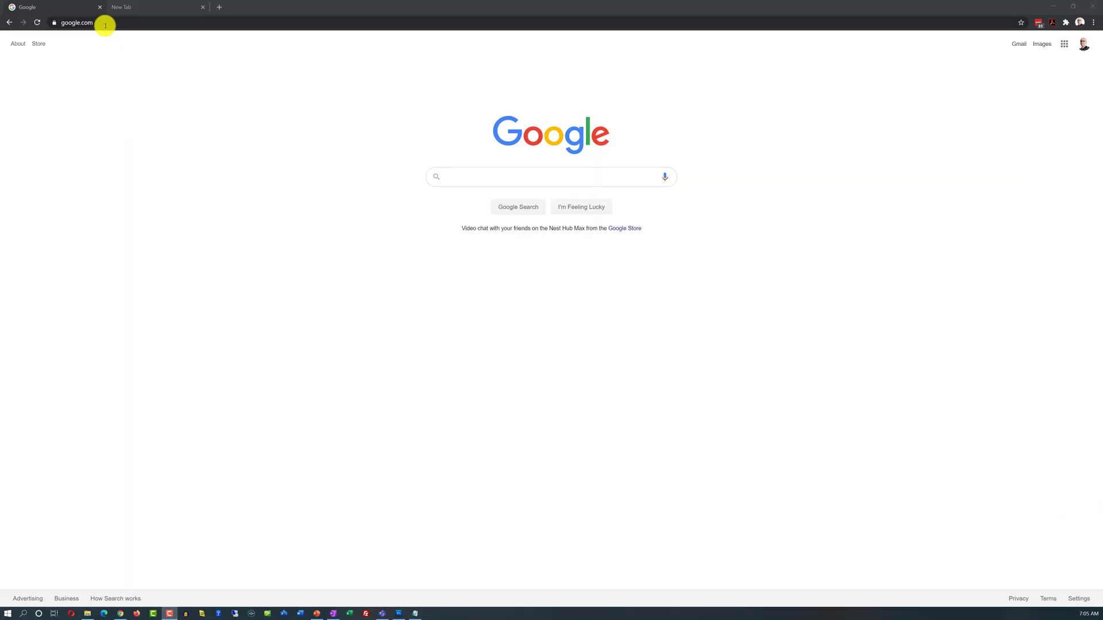
Go to OneDrive.com from the Chrome address bar.
{"action": "left_click", "coordinate": [106, 25]}
{"action": "type", "text": "OneDrive.com"}
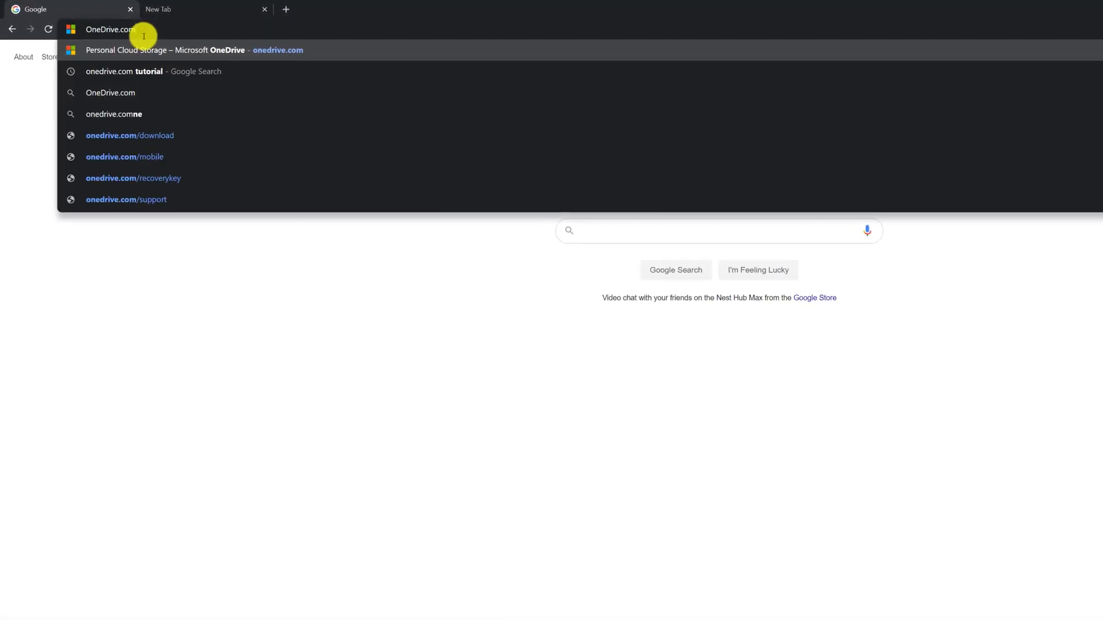
{"action": "key", "text": "Return"}
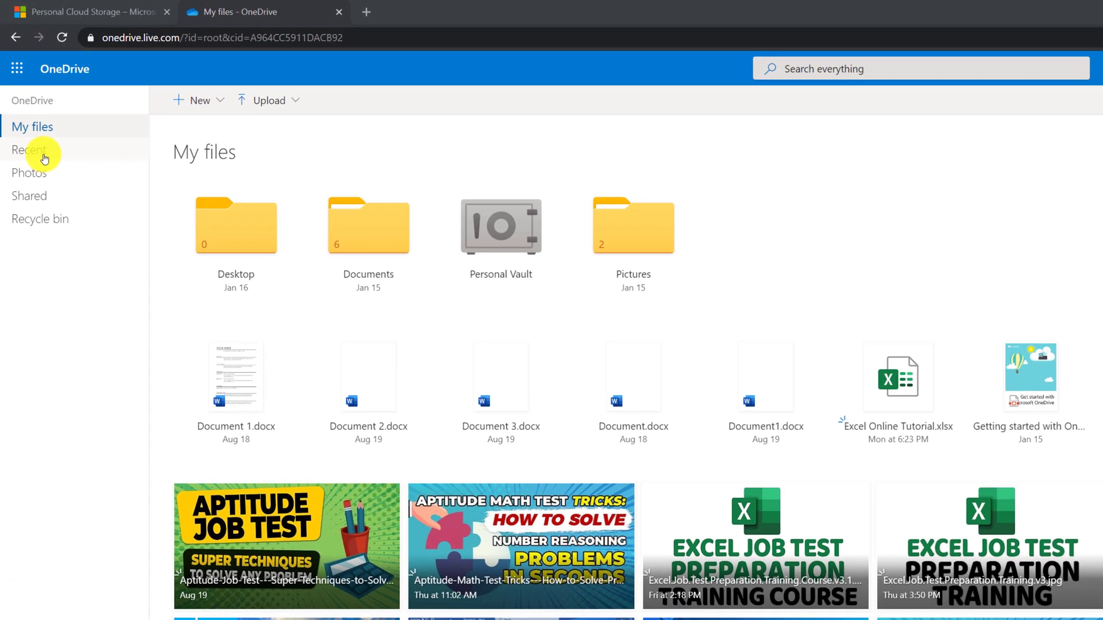
{"action": "left_click", "coordinate": [43, 154]}
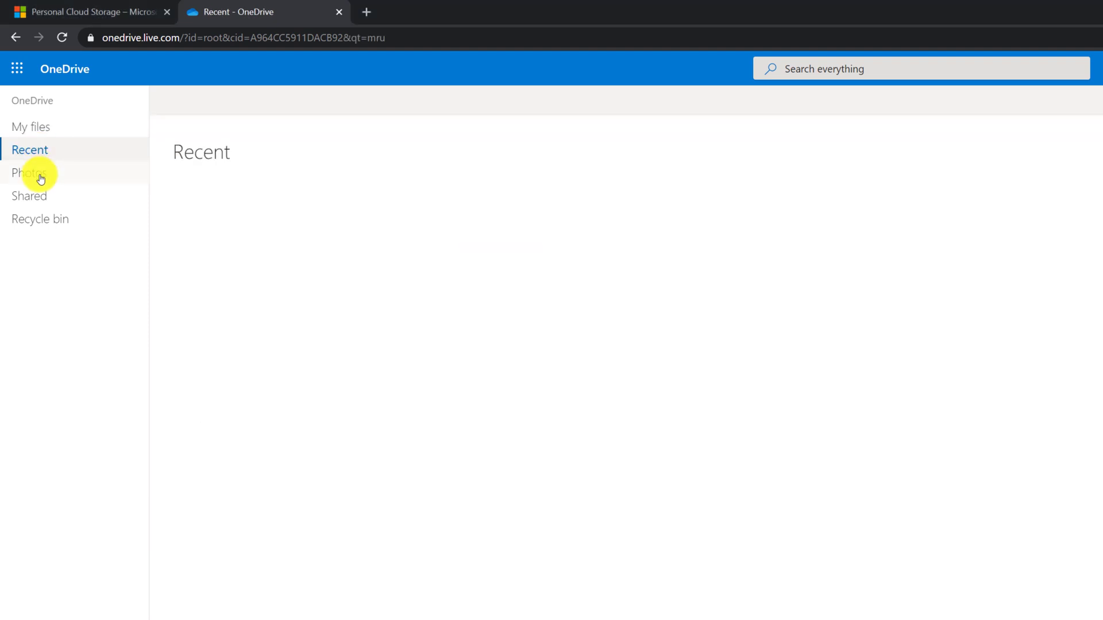
{"action": "left_click", "coordinate": [38, 174]}
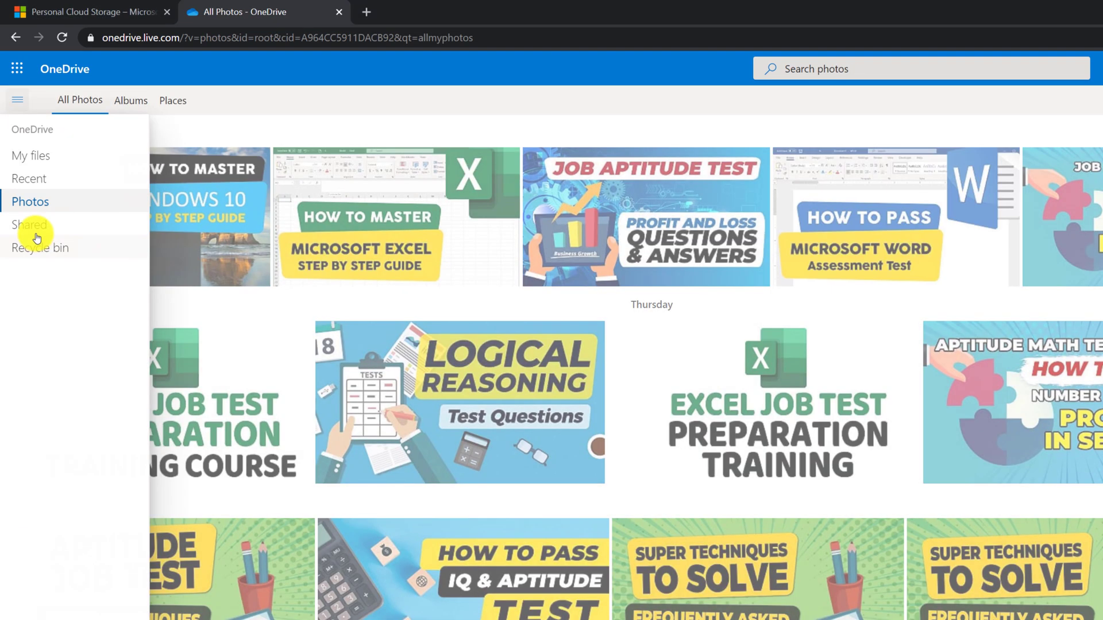
{"action": "left_click", "coordinate": [36, 225]}
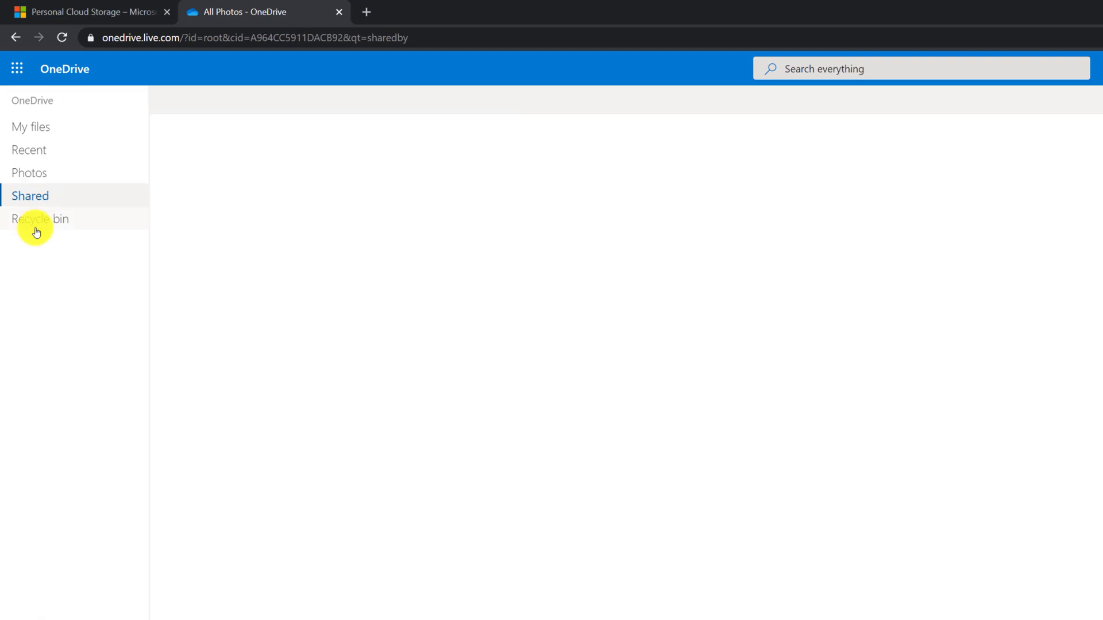
{"action": "left_click", "coordinate": [35, 150]}
{"action": "left_click", "coordinate": [40, 125]}
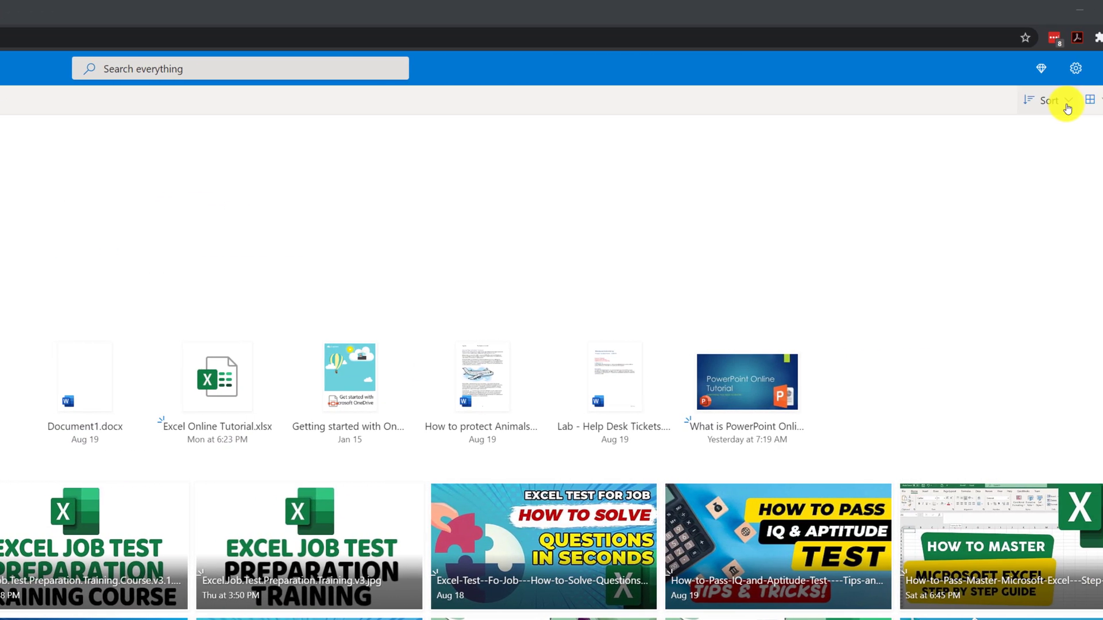
Sort My files by Modified date, restore Name order, and bring up the layout choices.
{"action": "left_click", "coordinate": [1011, 105]}
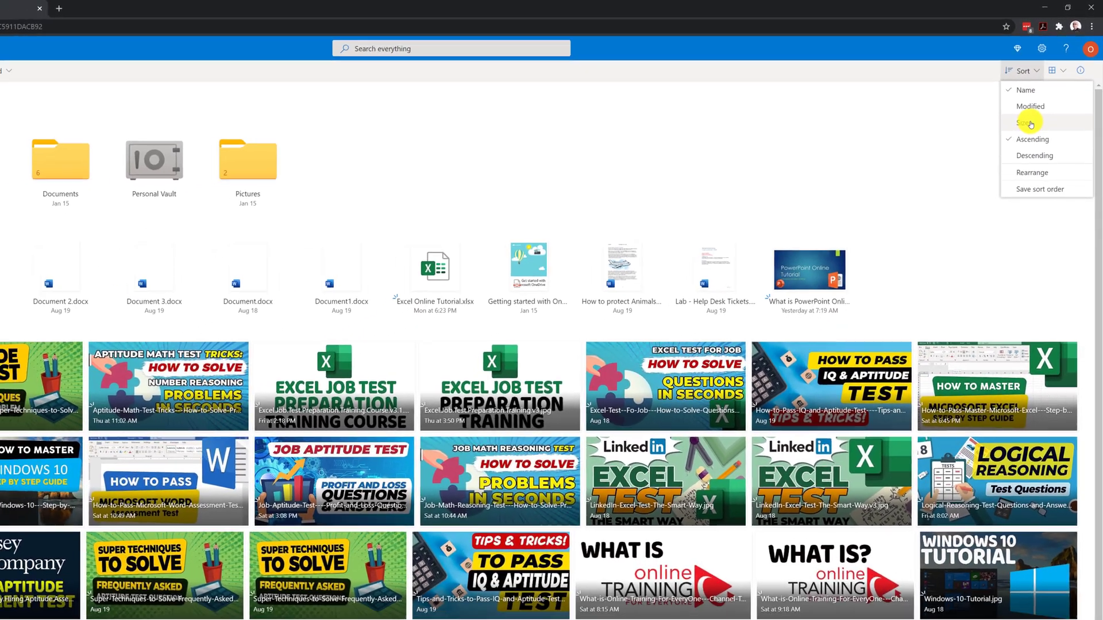
{"action": "left_click", "coordinate": [1017, 133]}
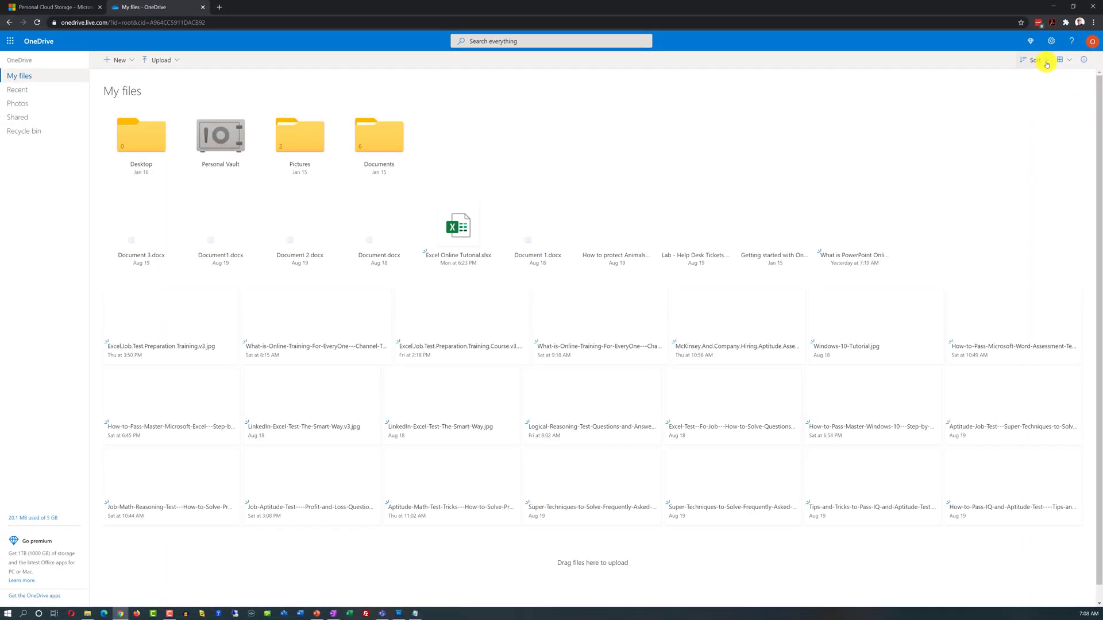
{"action": "left_click", "coordinate": [1046, 63]}
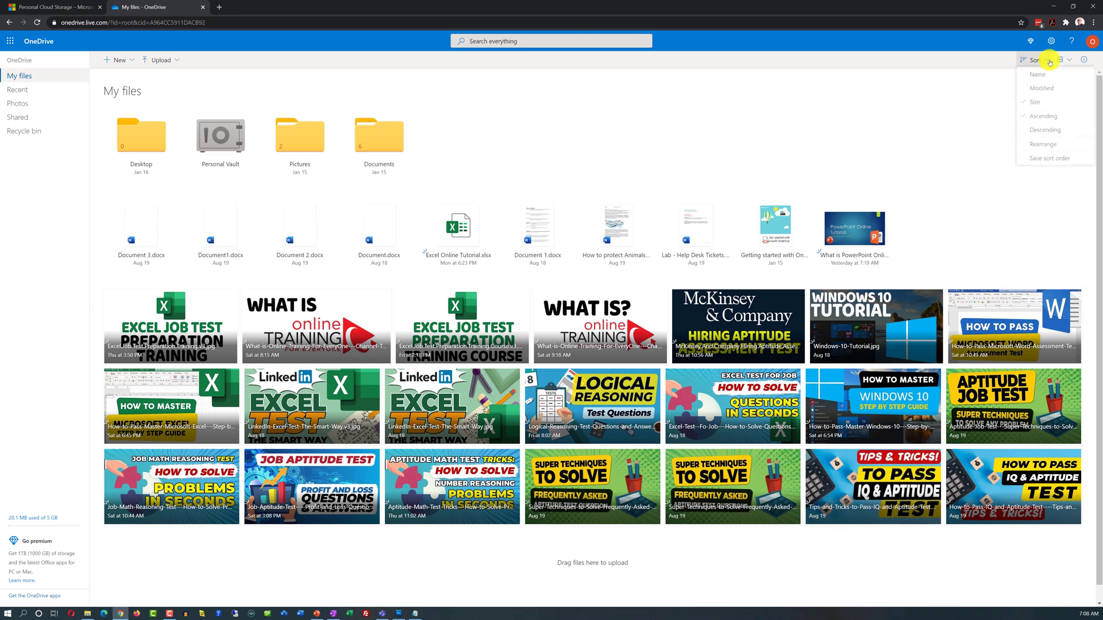
{"action": "left_click", "coordinate": [1043, 131]}
{"action": "left_click", "coordinate": [1064, 60]}
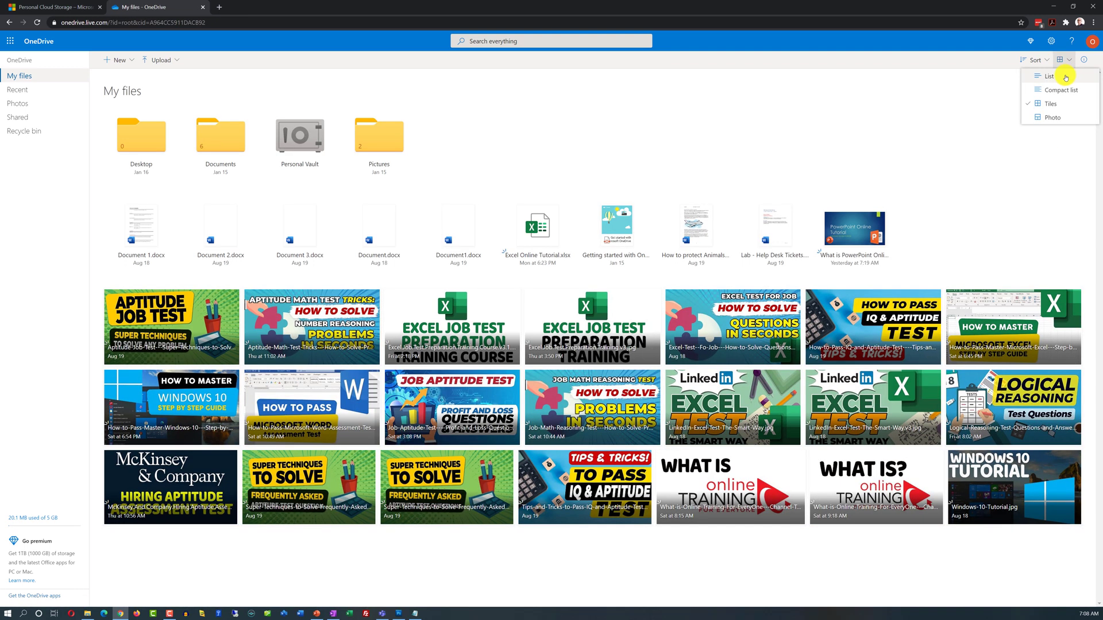
{"action": "left_click", "coordinate": [1053, 81]}
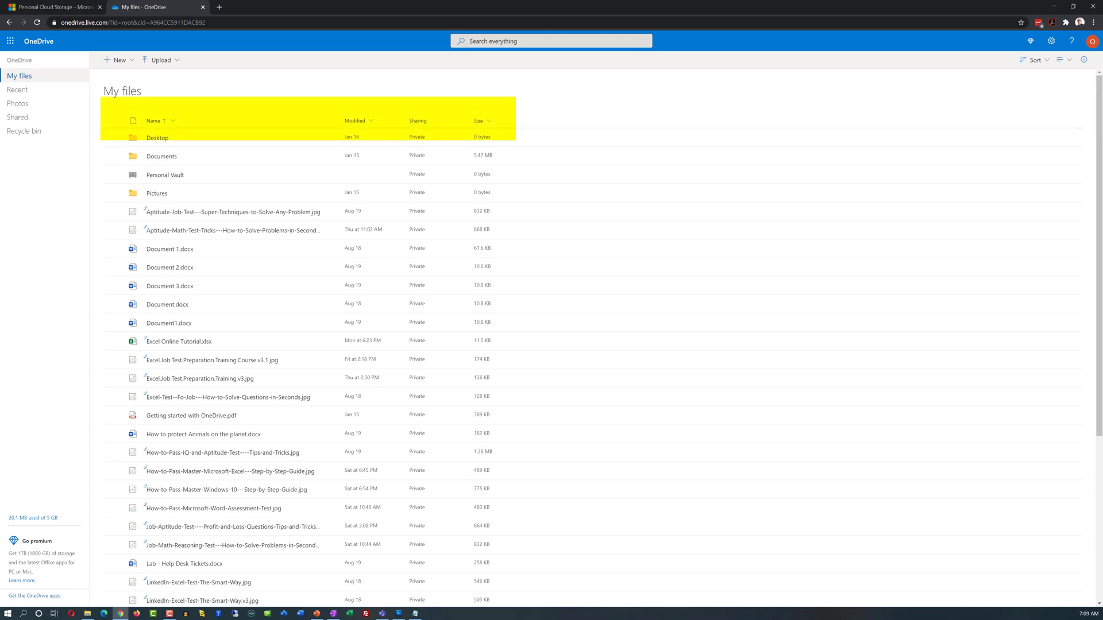
{"action": "left_click", "coordinate": [1063, 60]}
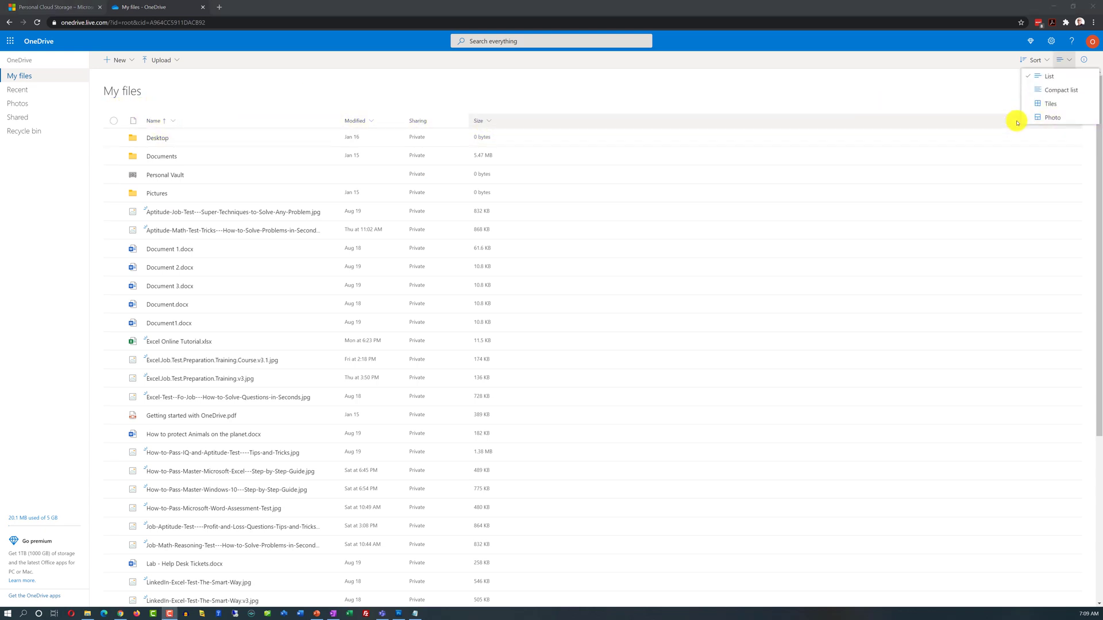
{"action": "left_click", "coordinate": [1052, 104]}
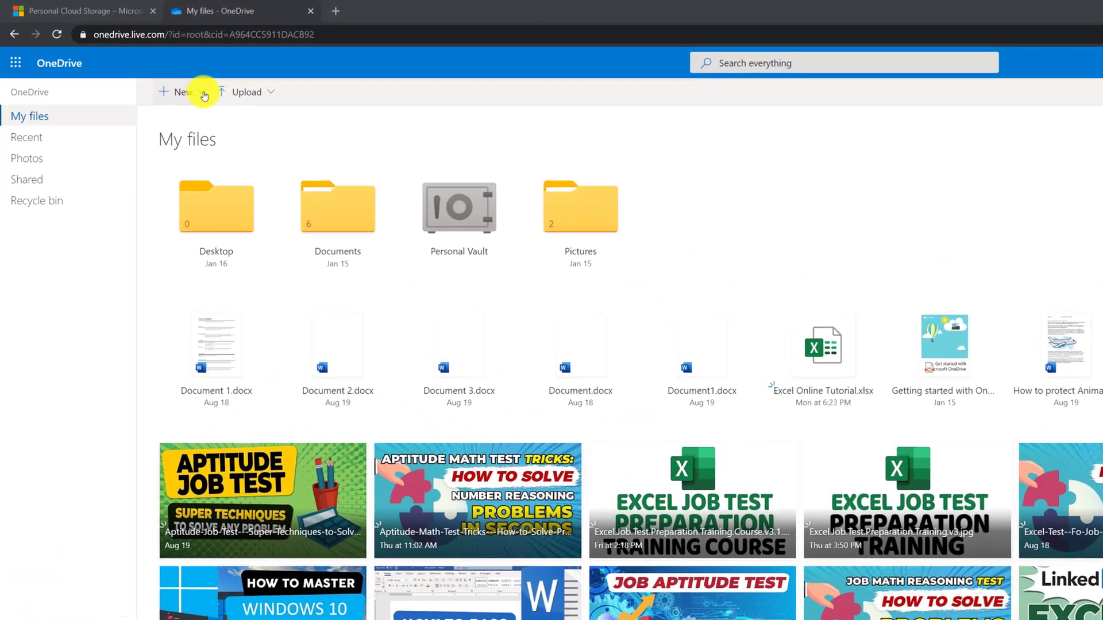
Create a new folder named 'Test Folder' in My files.
{"action": "left_click", "coordinate": [150, 69]}
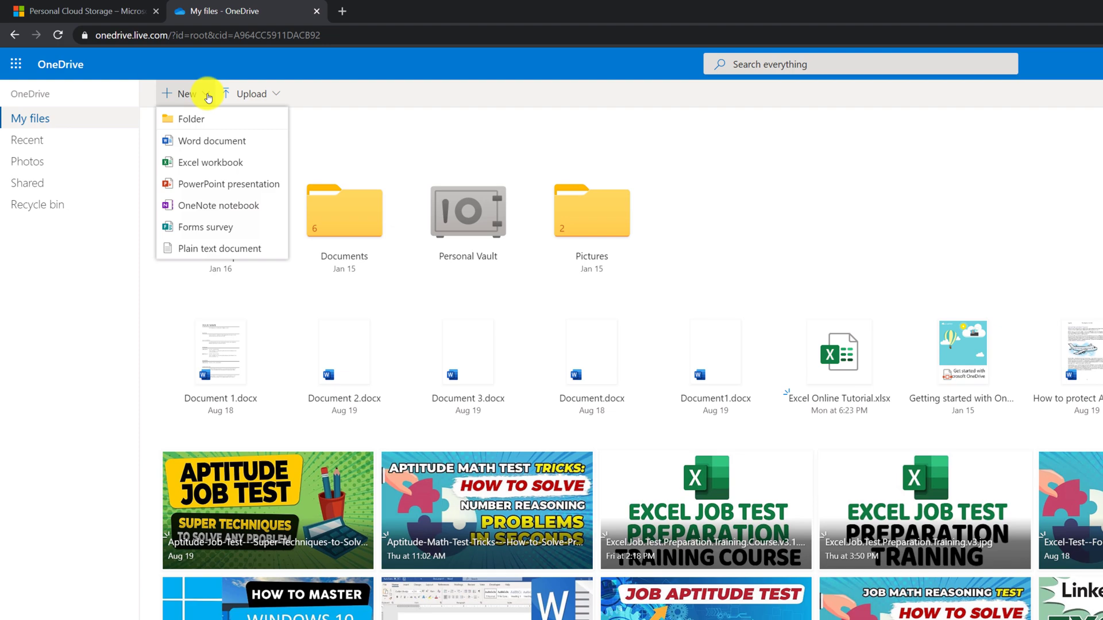
{"action": "left_click", "coordinate": [193, 117]}
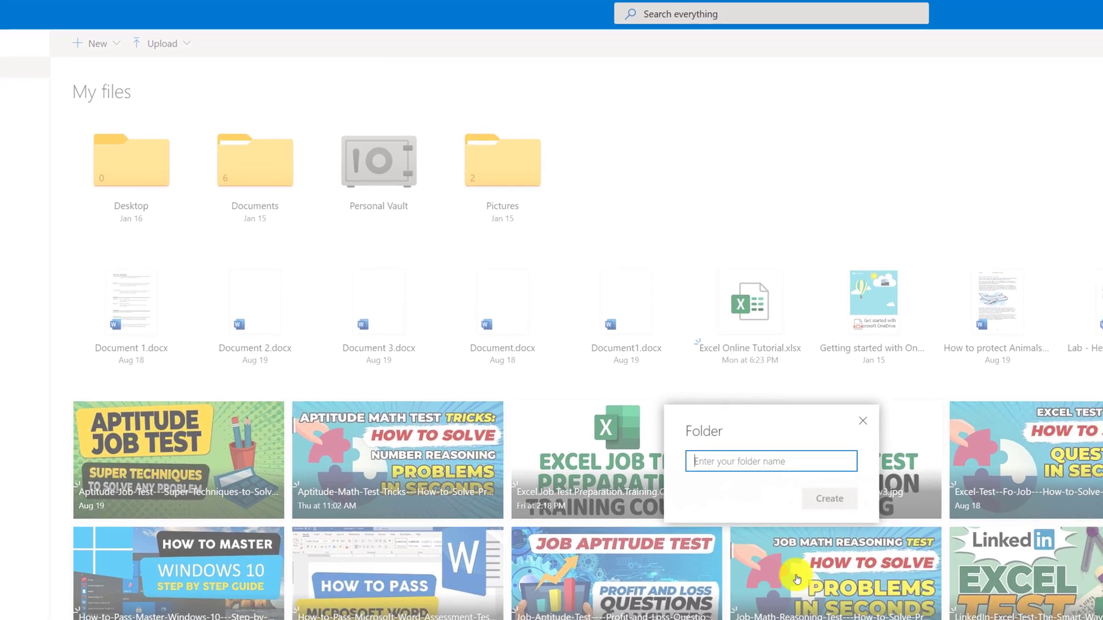
{"action": "type", "text": "Test Folder"}
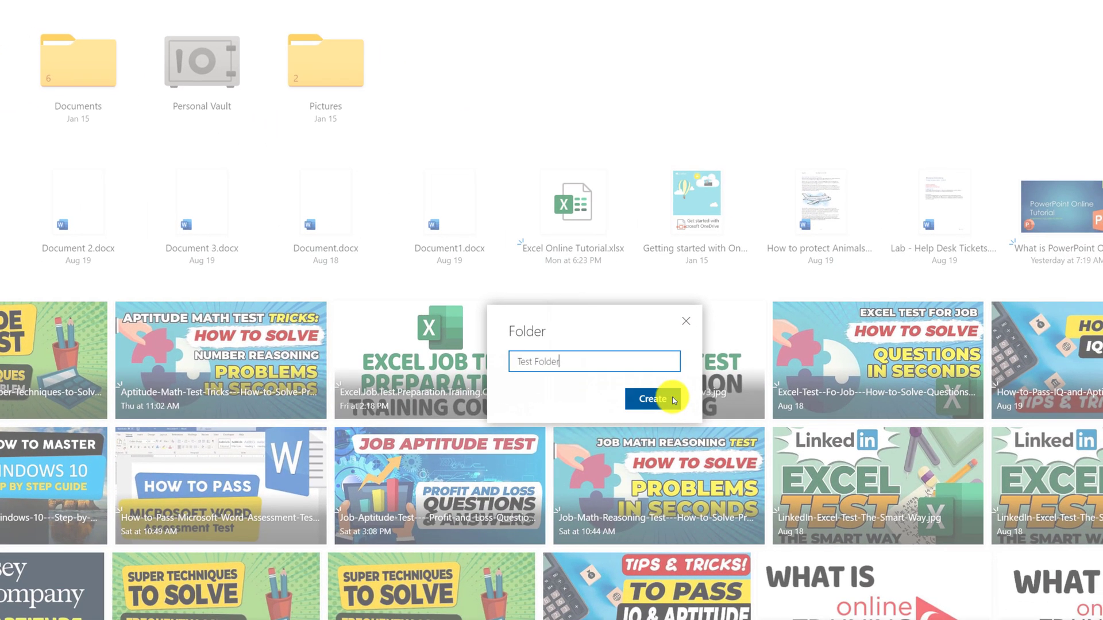
{"action": "left_click", "coordinate": [664, 400]}
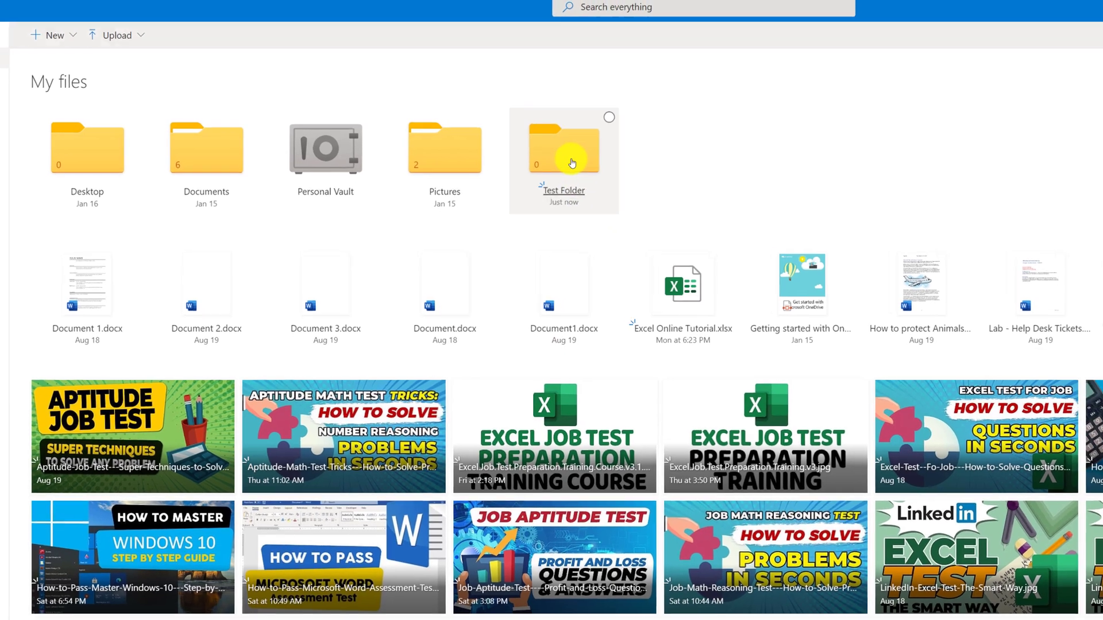
Rename Test Folder to 'My Student Files' and open it.
{"action": "right_click", "coordinate": [585, 165]}
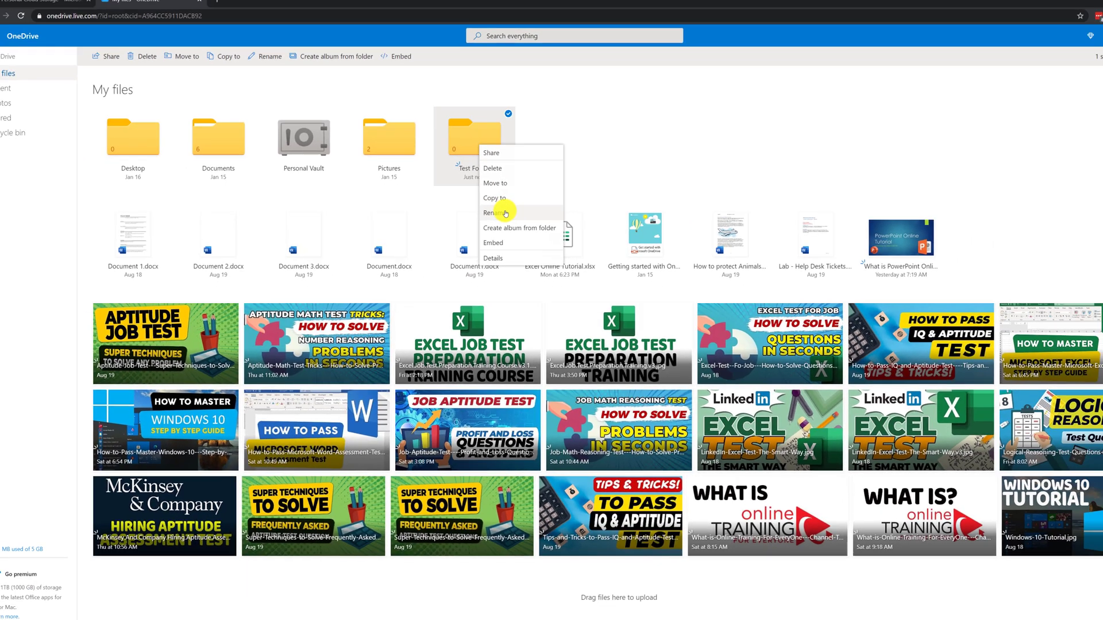
{"action": "left_click", "coordinate": [564, 242]}
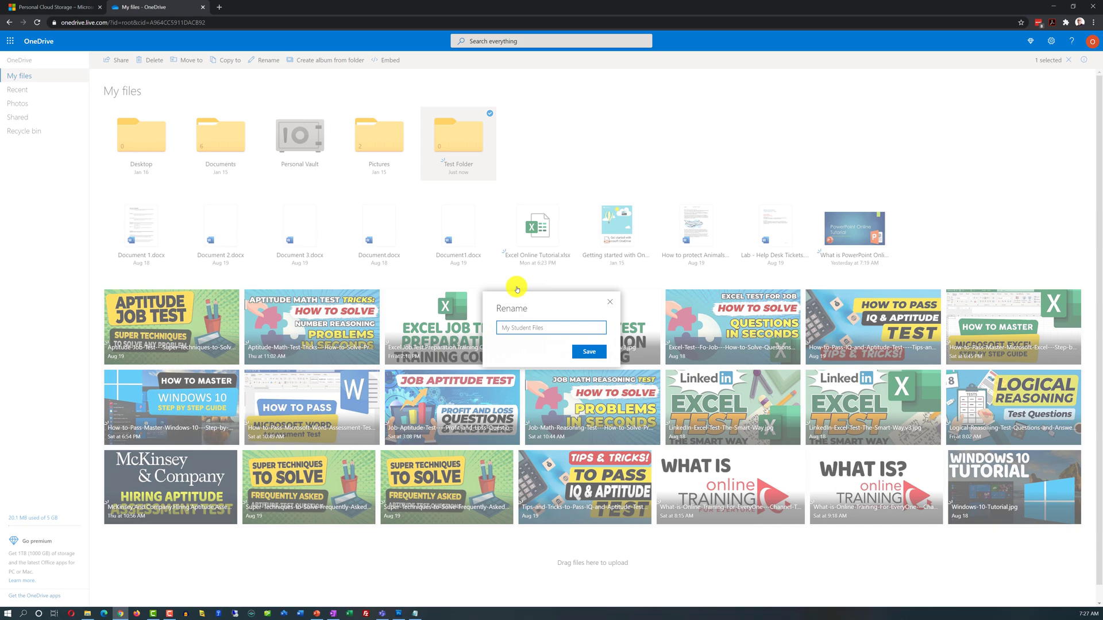
{"action": "key", "text": "Return"}
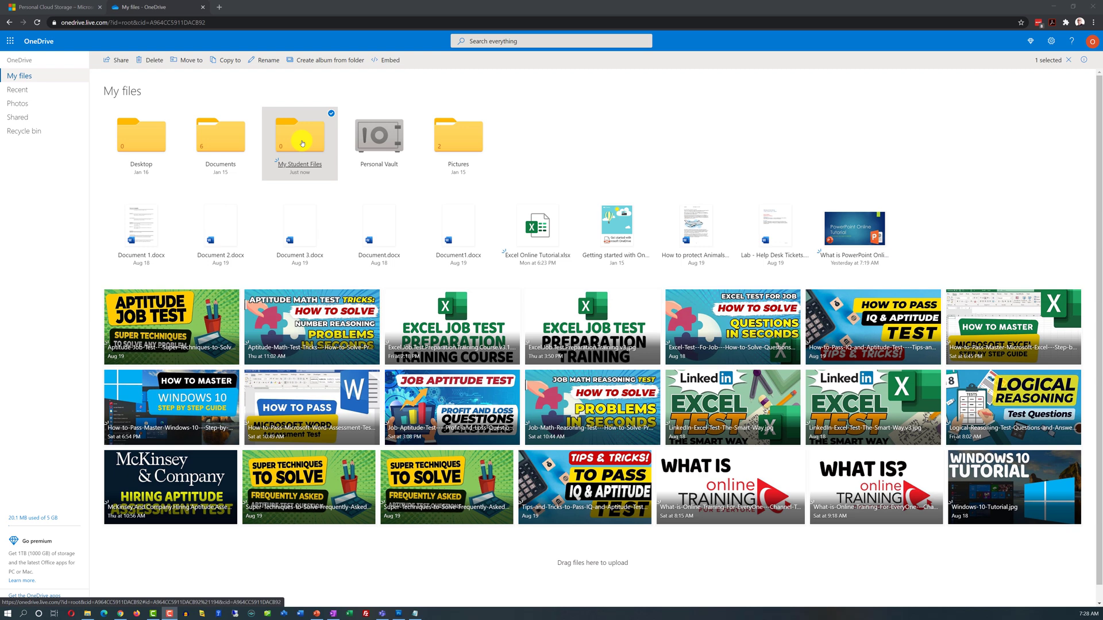
{"action": "left_click", "coordinate": [297, 166]}
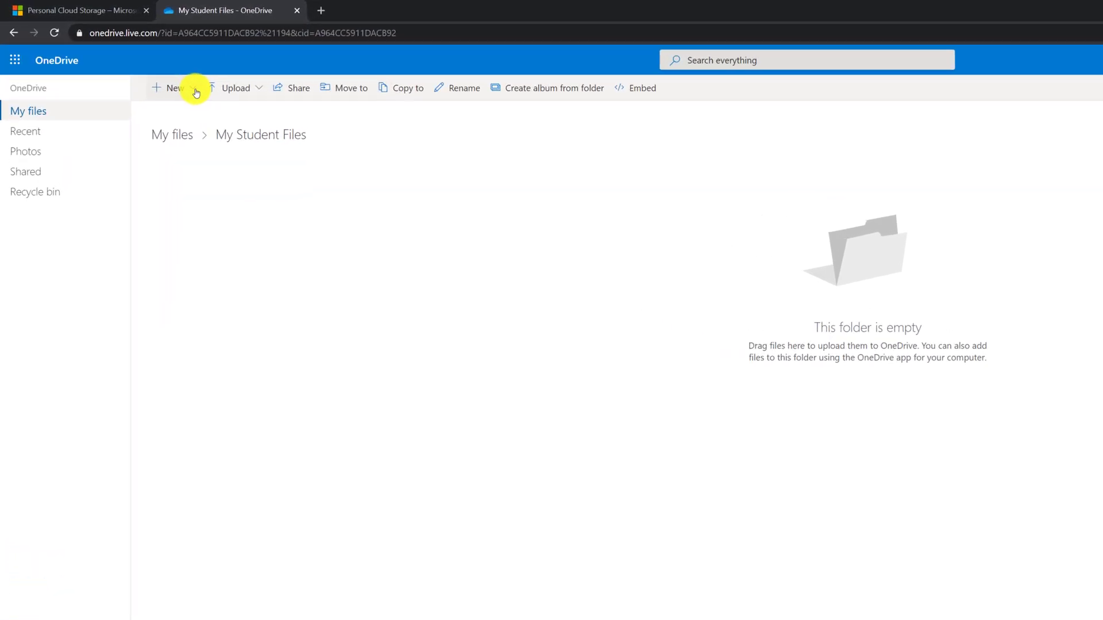
Return from My Student Files to the top level of My files.
{"action": "left_click", "coordinate": [170, 78]}
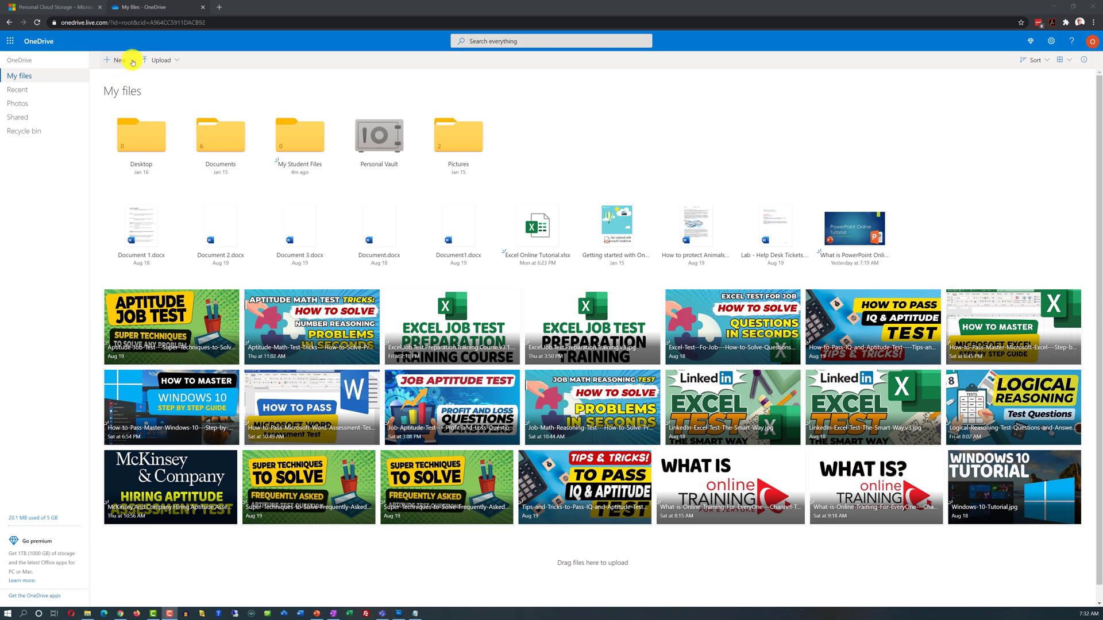
Create a 'Technical College' folder in My files.
{"action": "left_click", "coordinate": [133, 63]}
{"action": "left_click", "coordinate": [128, 74]}
{"action": "type", "text": "Technical Co"}
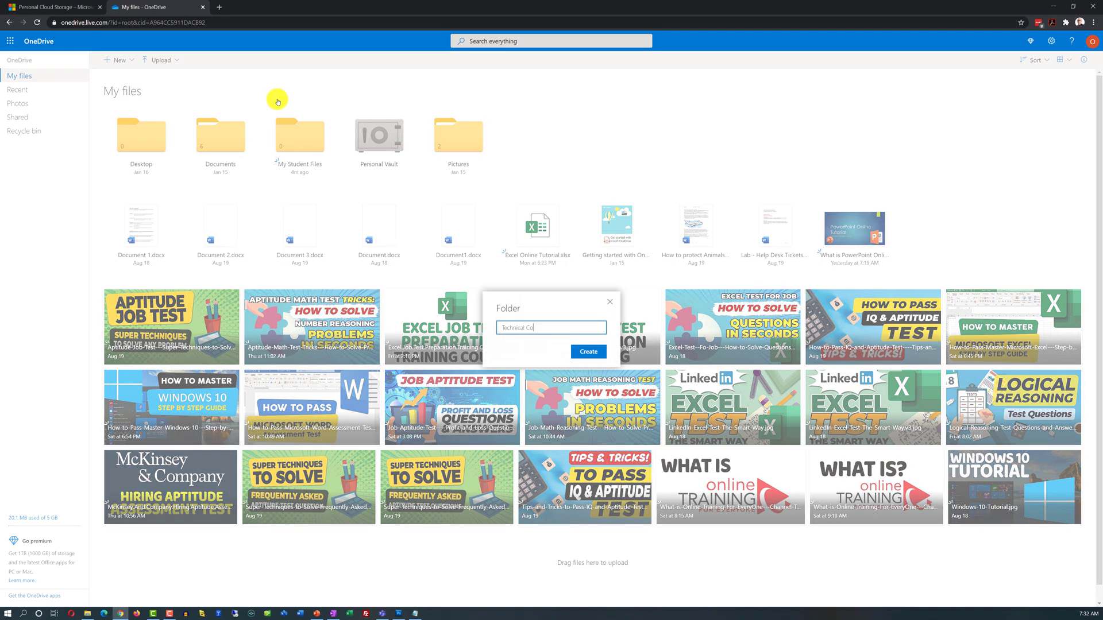
{"action": "type", "text": "llege"}
{"action": "key", "text": "Return"}
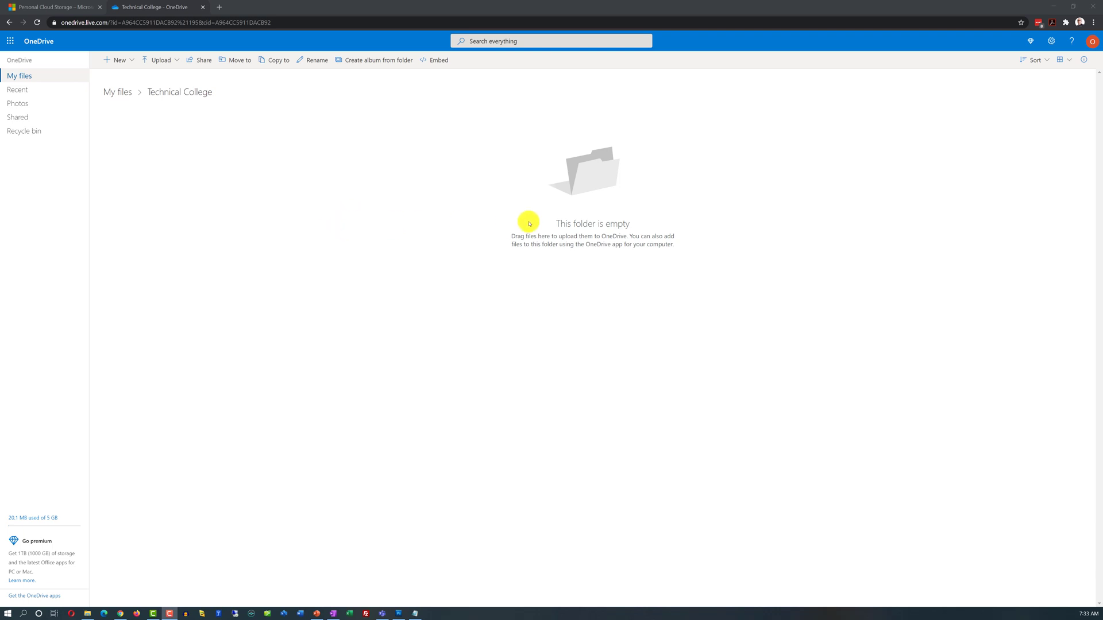
Add the 'Fall 2020' and 'Spring 2021' semester folders.
{"action": "left_click", "coordinate": [119, 63]}
{"action": "left_click", "coordinate": [128, 74]}
{"action": "type", "text": "Fall 2020"}
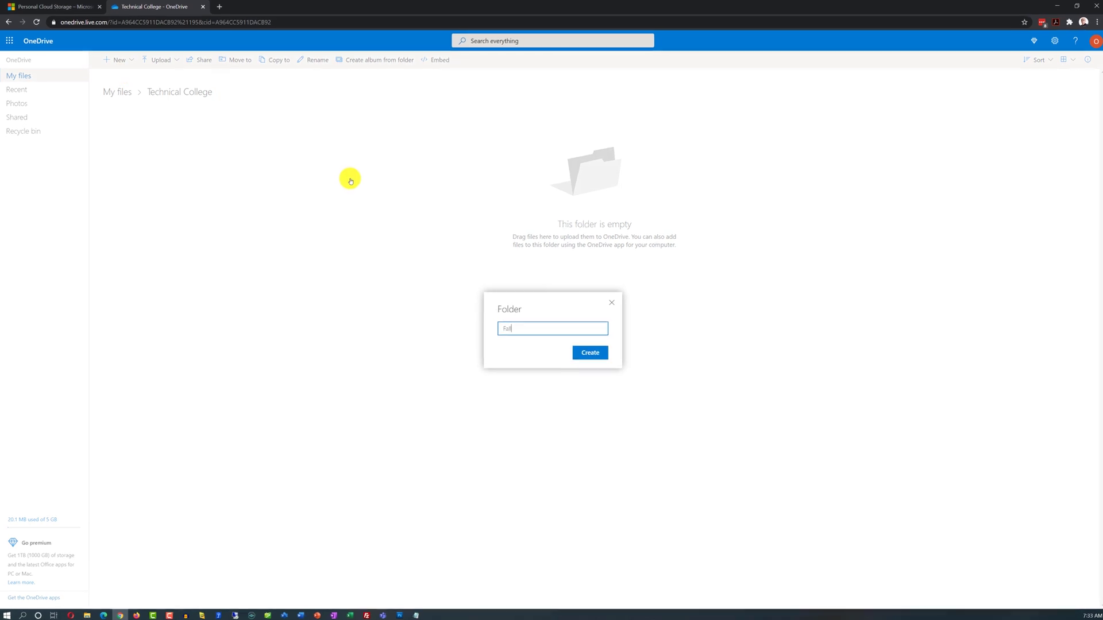
{"action": "key", "text": "Return"}
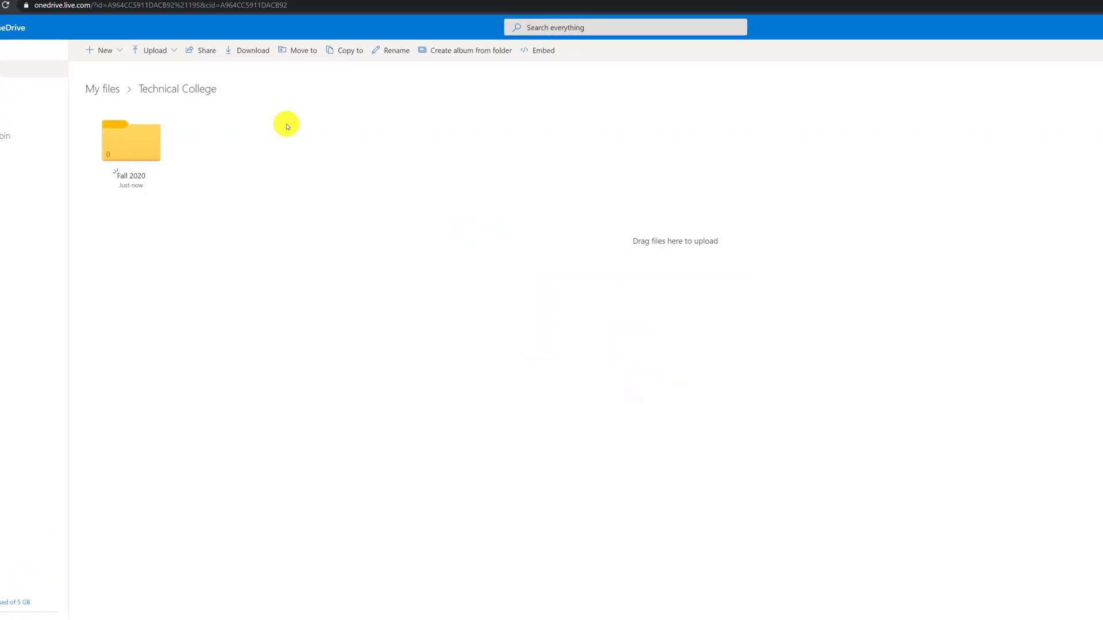
{"action": "left_click", "coordinate": [105, 50]}
{"action": "left_click", "coordinate": [157, 79]}
{"action": "type", "text": "Spring 2021"}
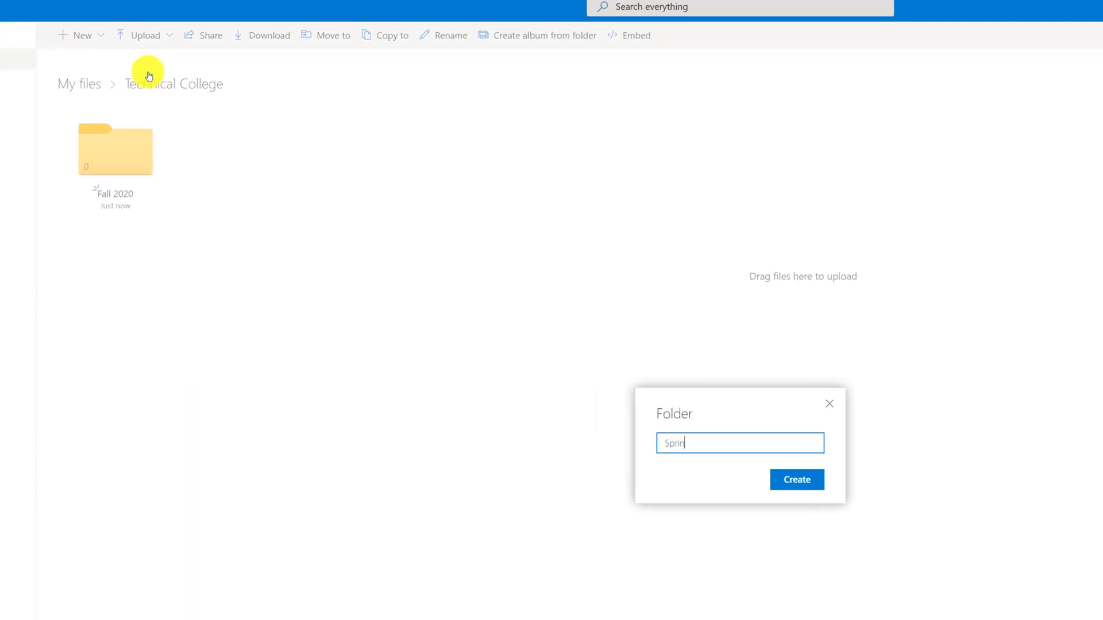
{"action": "left_click", "coordinate": [675, 405]}
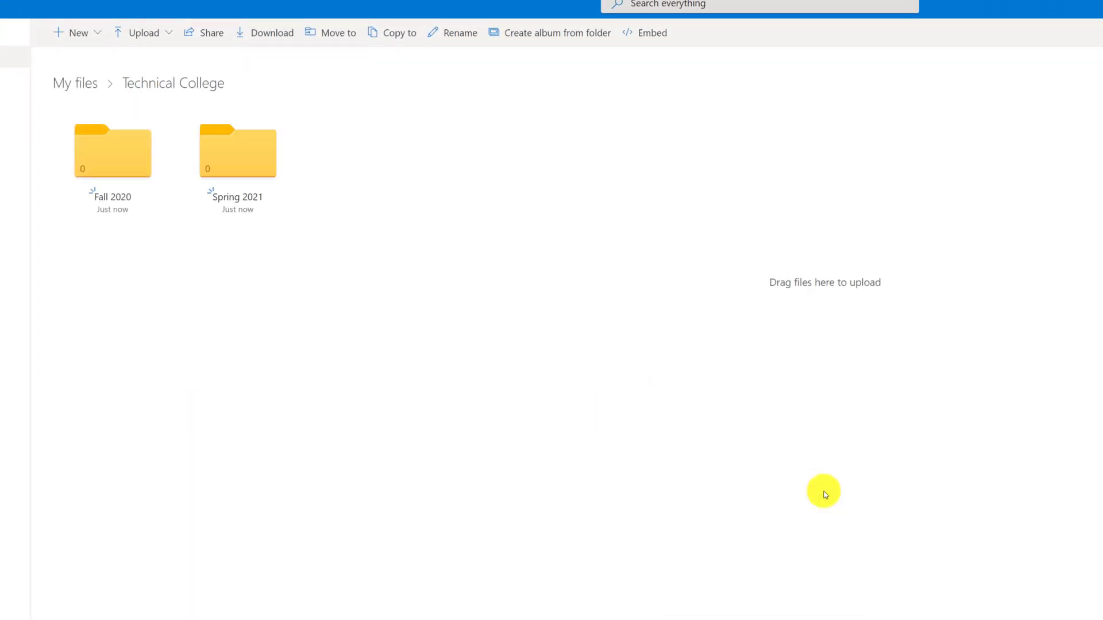
In Fall 2020, create 'Introduction to Computing' and 'Windows 10' folders.
{"action": "left_click", "coordinate": [109, 163]}
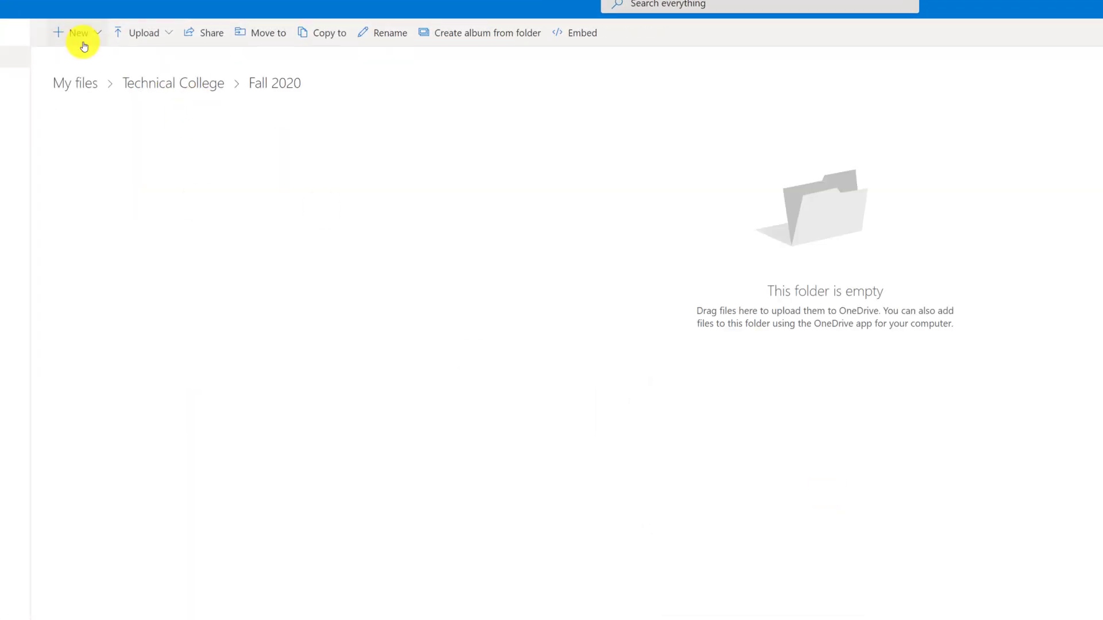
{"action": "left_click", "coordinate": [81, 34]}
{"action": "left_click", "coordinate": [84, 57]}
{"action": "type", "text": "Introduction to Computing"}
{"action": "left_click", "coordinate": [813, 496]}
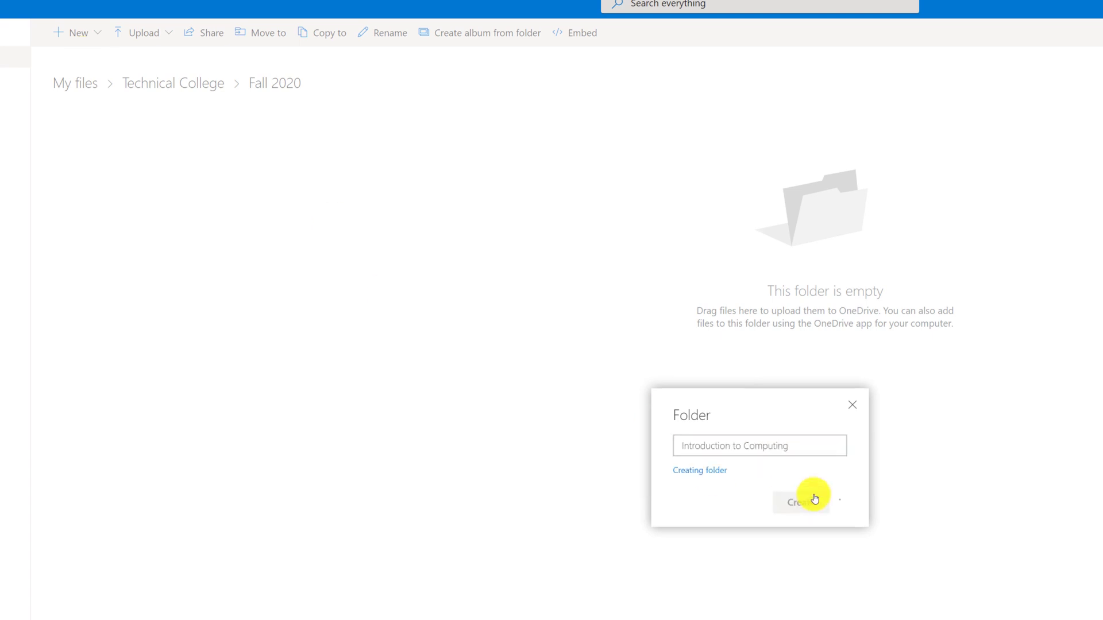
{"action": "left_click", "coordinate": [91, 32]}
{"action": "left_click", "coordinate": [79, 54]}
{"action": "type", "text": "Windows 10"}
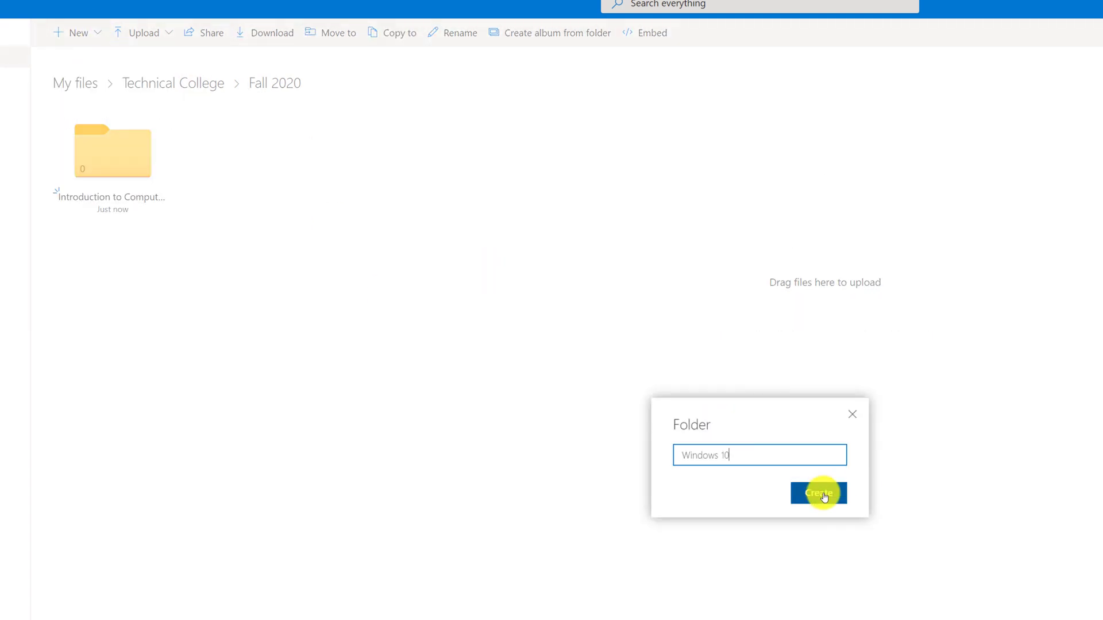
{"action": "left_click", "coordinate": [818, 493]}
Inside Introduction to Computing, create '09-02-2020 Lecture 1' and '09-02-2020 Lecture 2' folders.
{"action": "left_click", "coordinate": [113, 150]}
{"action": "left_click", "coordinate": [80, 32]}
{"action": "left_click", "coordinate": [79, 54]}
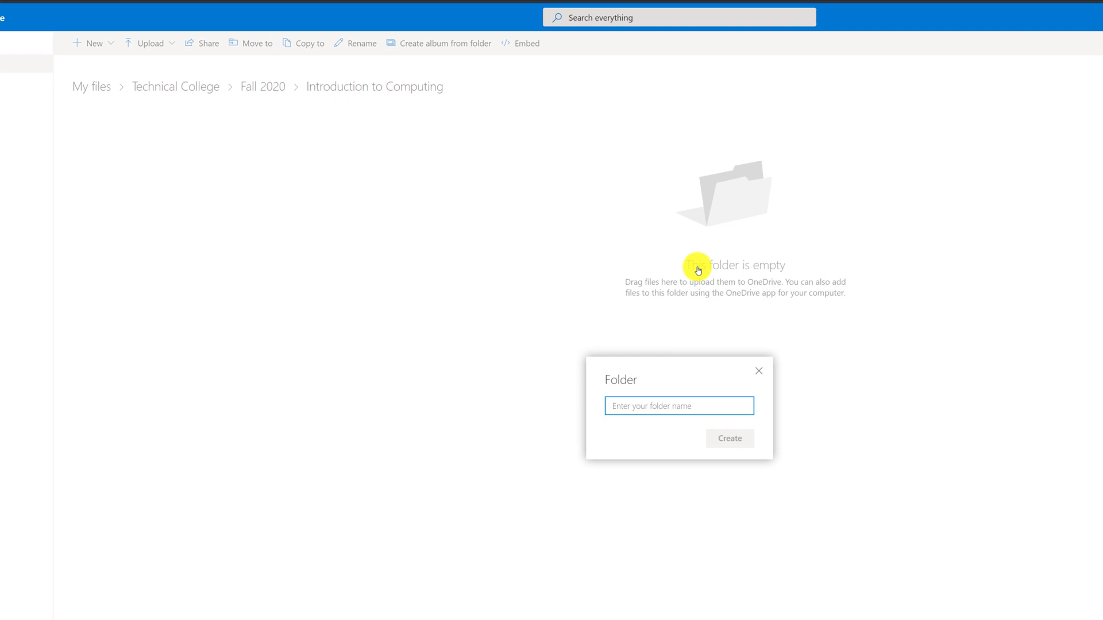
{"action": "type", "text": "09-02-2020 Lecture"}
{"action": "type", "text": " 1"}
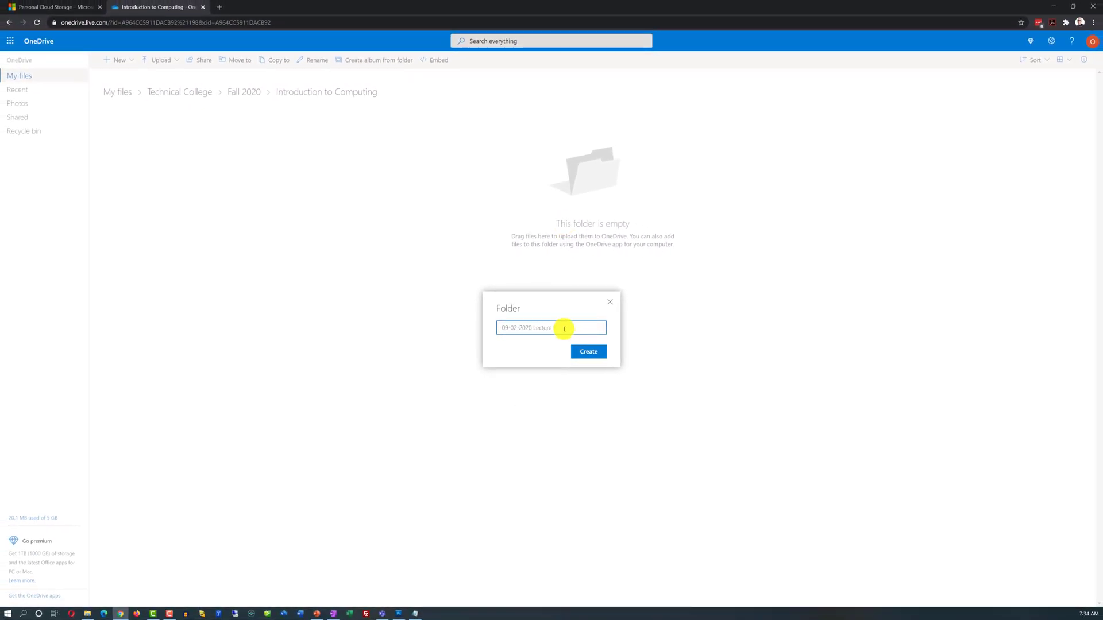
{"action": "key", "text": "ctrl+a"}
{"action": "key", "text": "ctrl+c"}
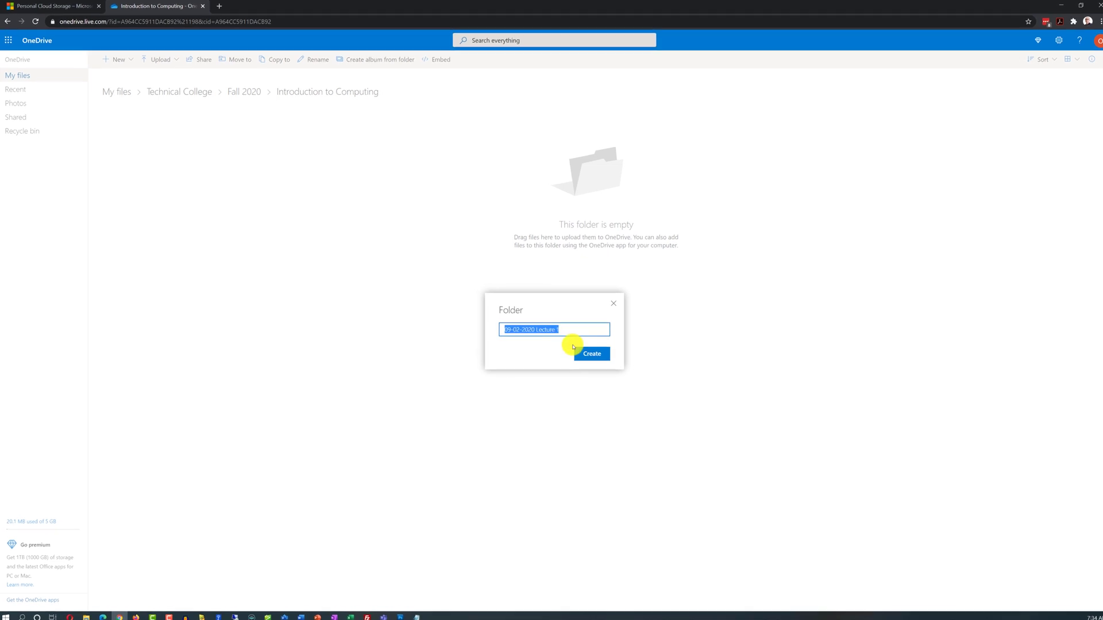
{"action": "left_click", "coordinate": [594, 351]}
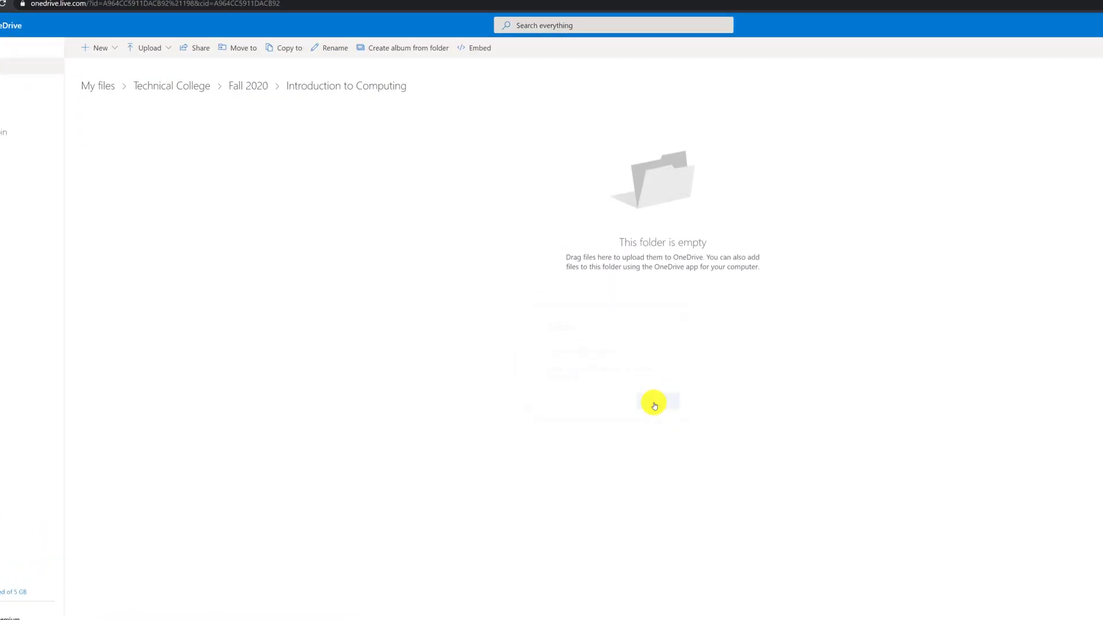
{"action": "left_click", "coordinate": [94, 43]}
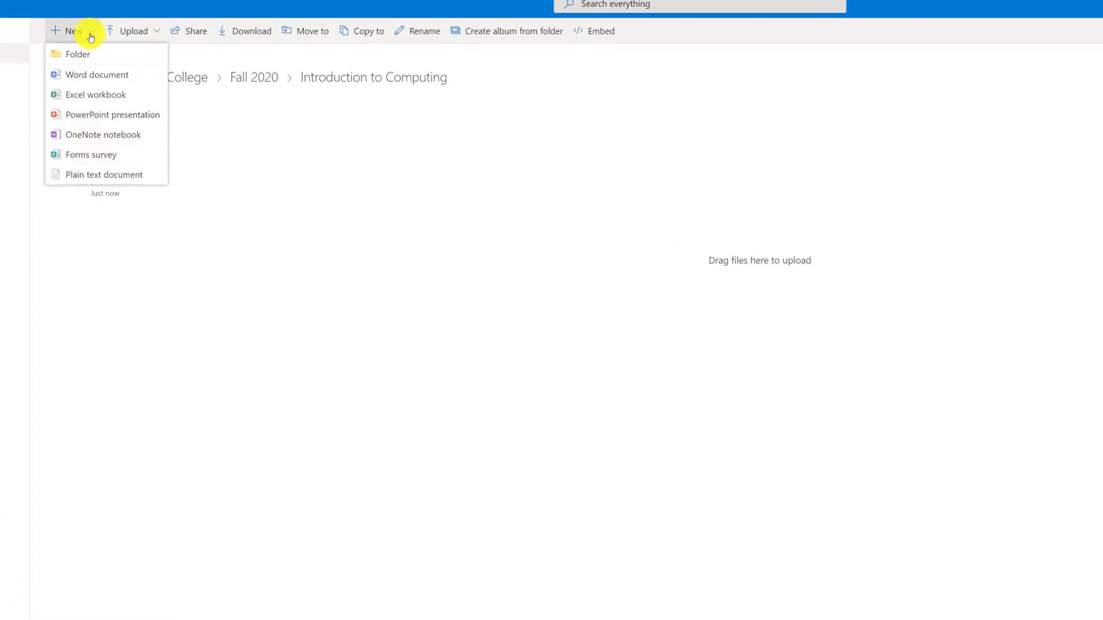
{"action": "left_click", "coordinate": [83, 55]}
{"action": "key", "text": "ctrl+v"}
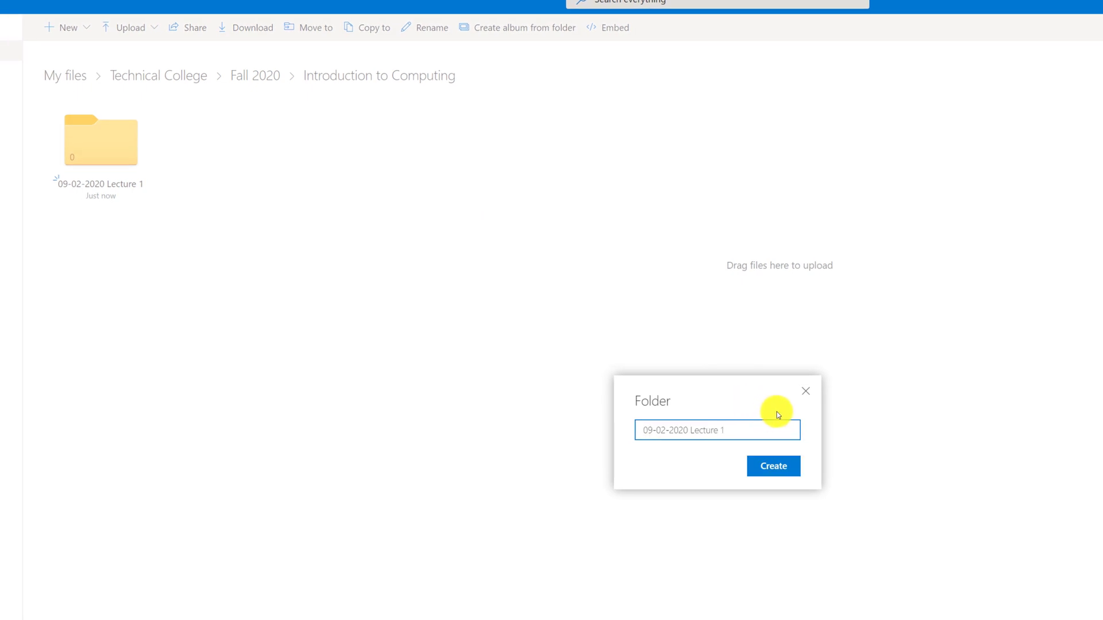
{"action": "key", "text": "BackSpace"}
{"action": "type", "text": "2"}
{"action": "left_click", "coordinate": [779, 472]}
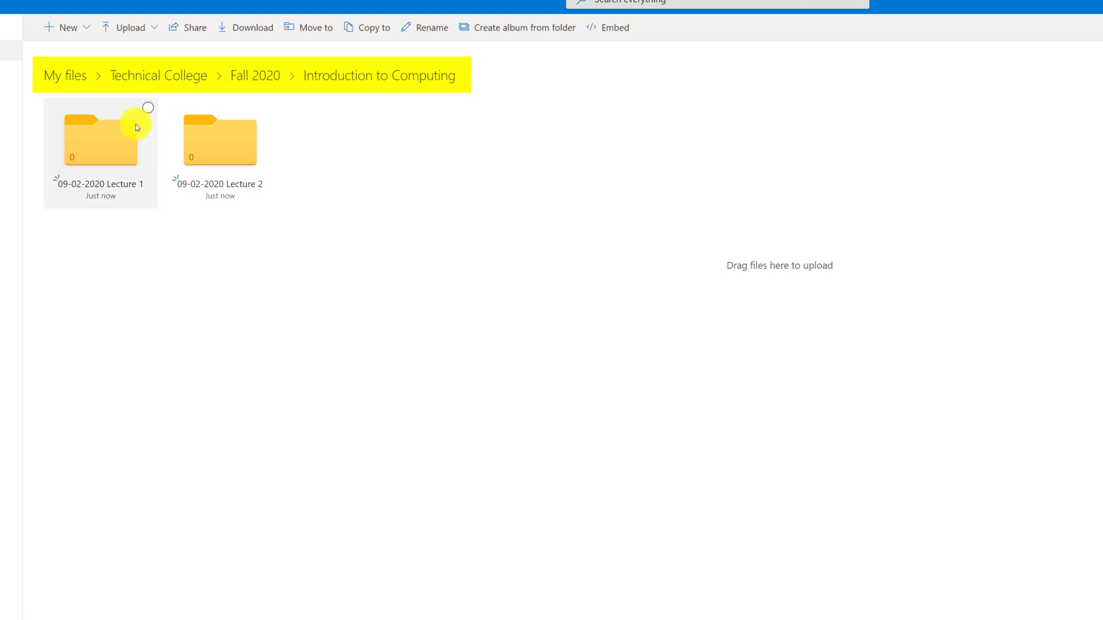
Navigate through Technical College and Fall 2020 into Introduction to Computing's 09-02-2020 Lecture 1 folder.
{"action": "left_click", "coordinate": [265, 80]}
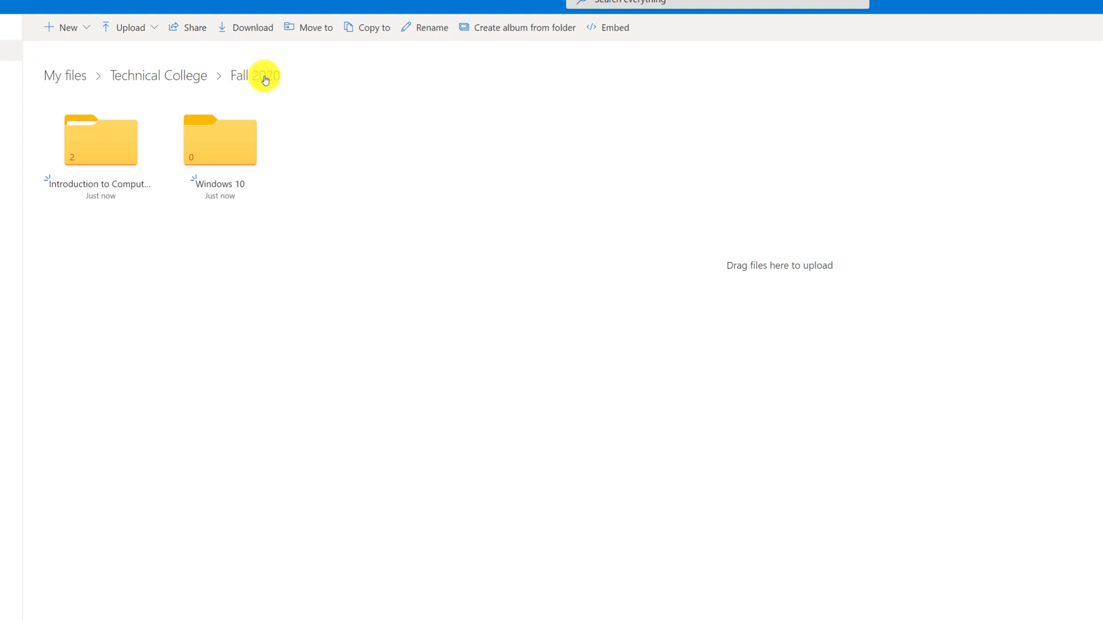
{"action": "left_click", "coordinate": [167, 76]}
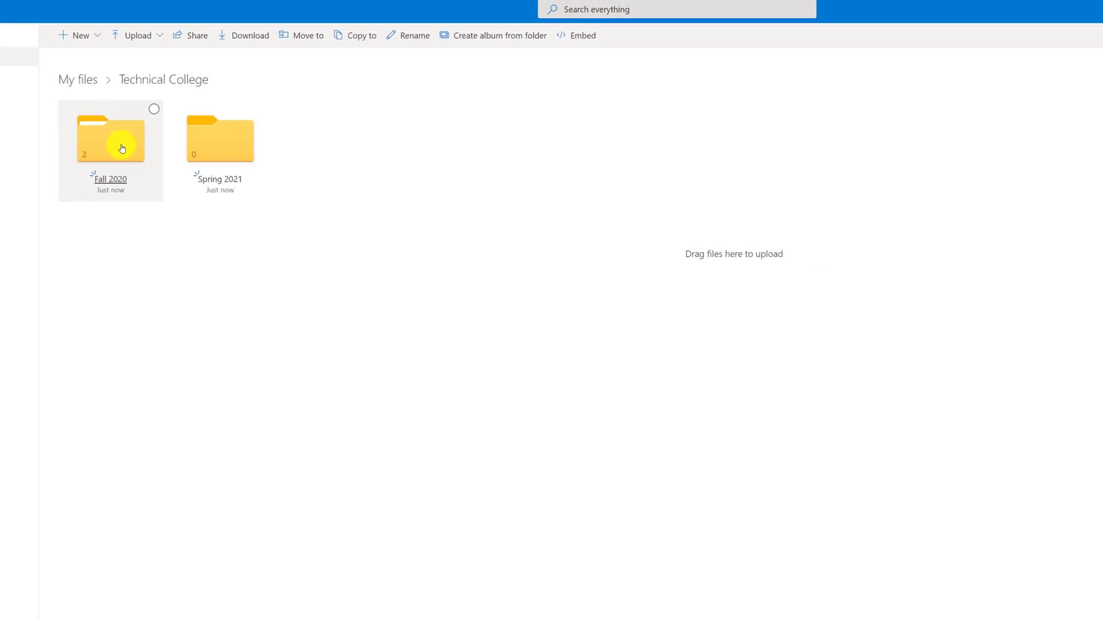
{"action": "left_click", "coordinate": [122, 148]}
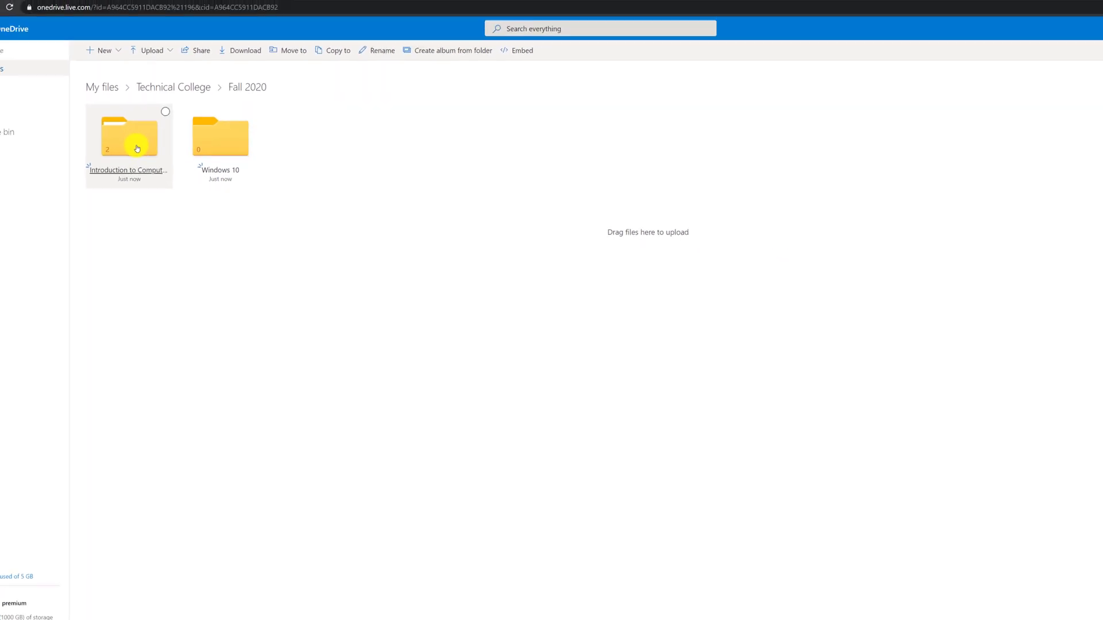
{"action": "left_click", "coordinate": [142, 148]}
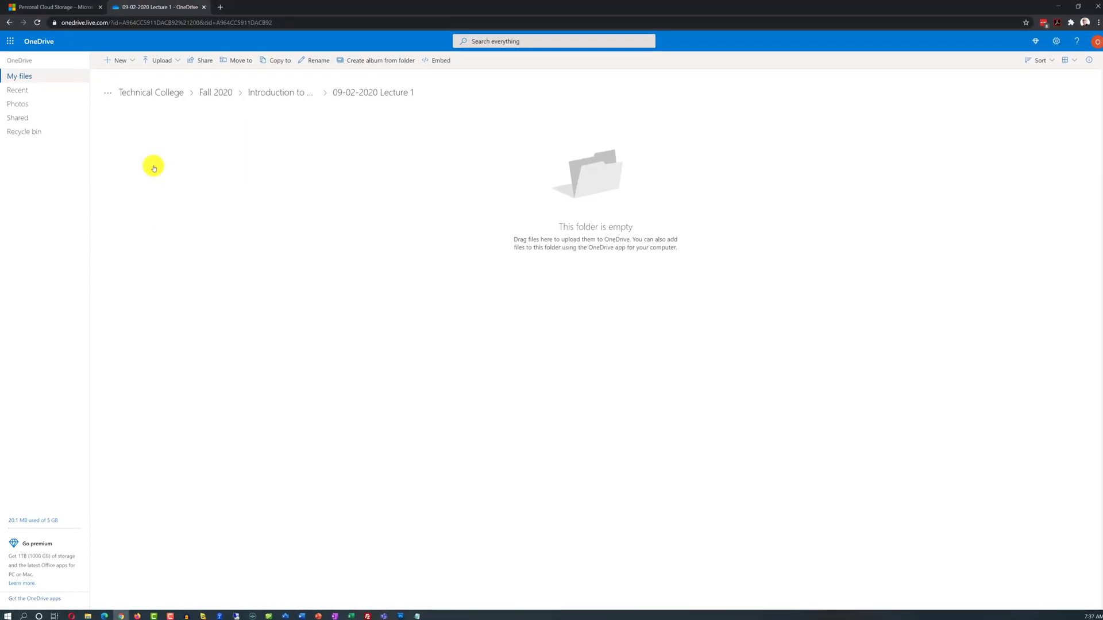
Create a new Word document in the 09-02-2020 Lecture 1 folder.
{"action": "left_click", "coordinate": [141, 65]}
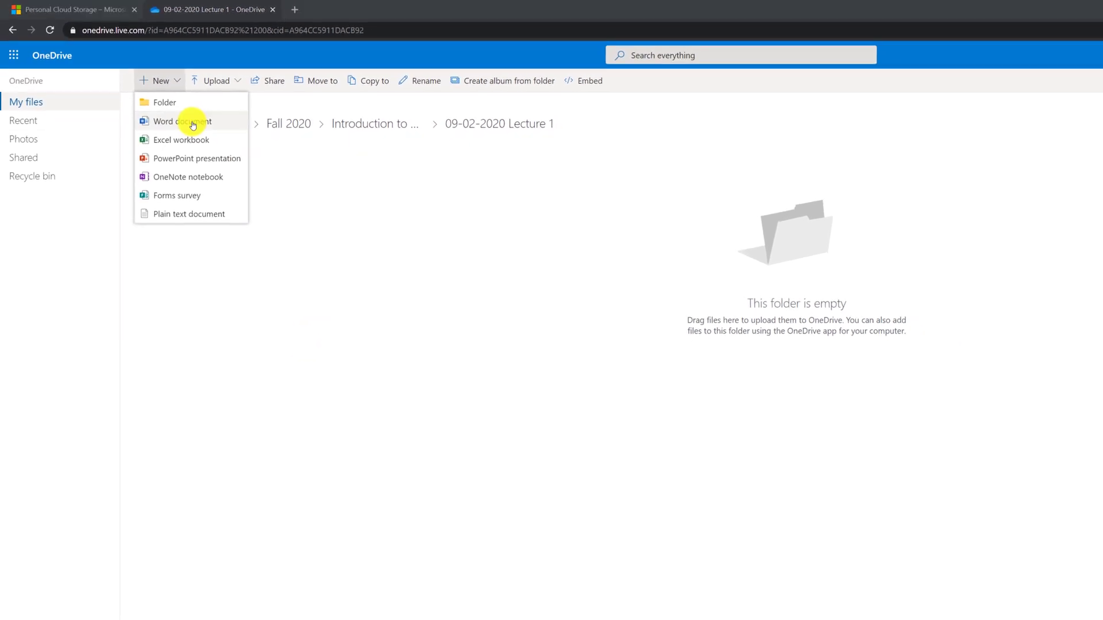
{"action": "left_click", "coordinate": [193, 125]}
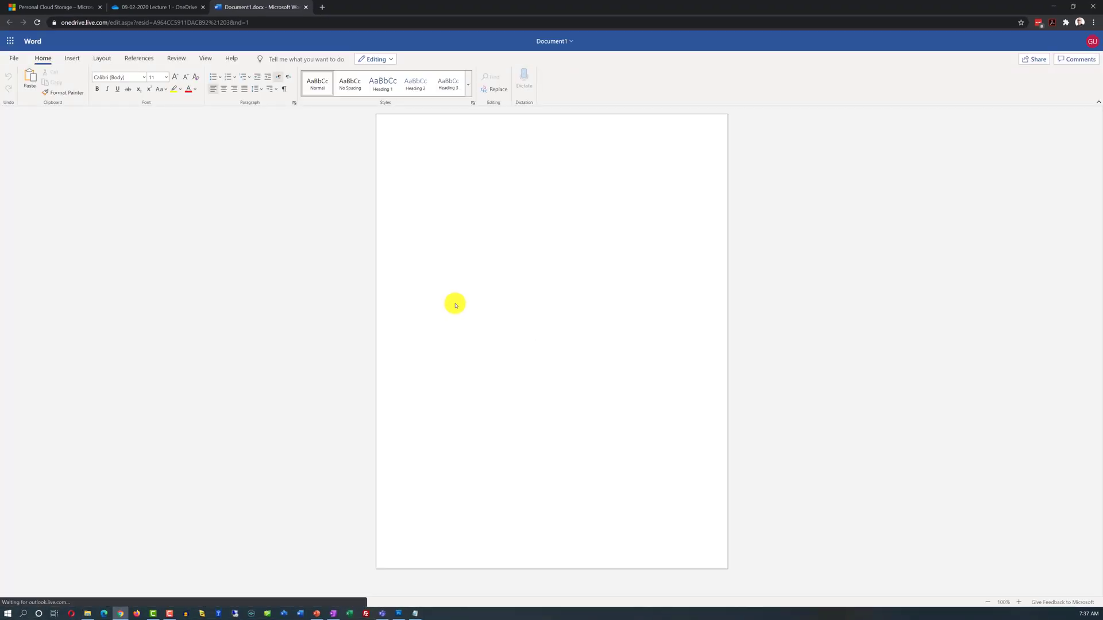
Close the blank Document1 tab with Ctrl+W to get back to OneDrive.
{"action": "key", "text": "ctrl+w"}
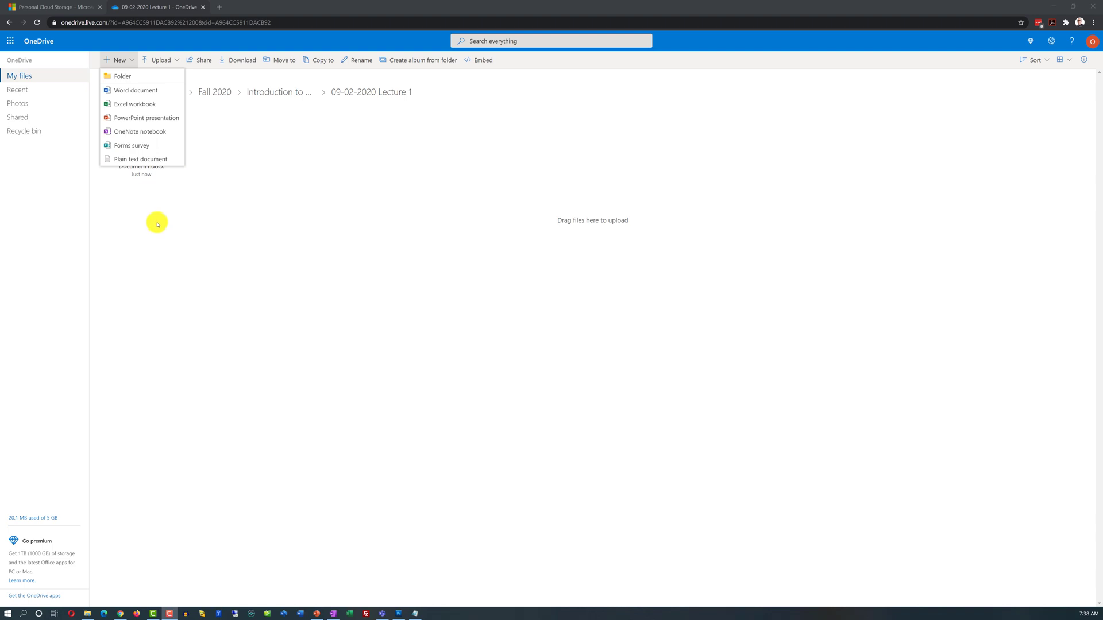
{"action": "left_click", "coordinate": [190, 235]}
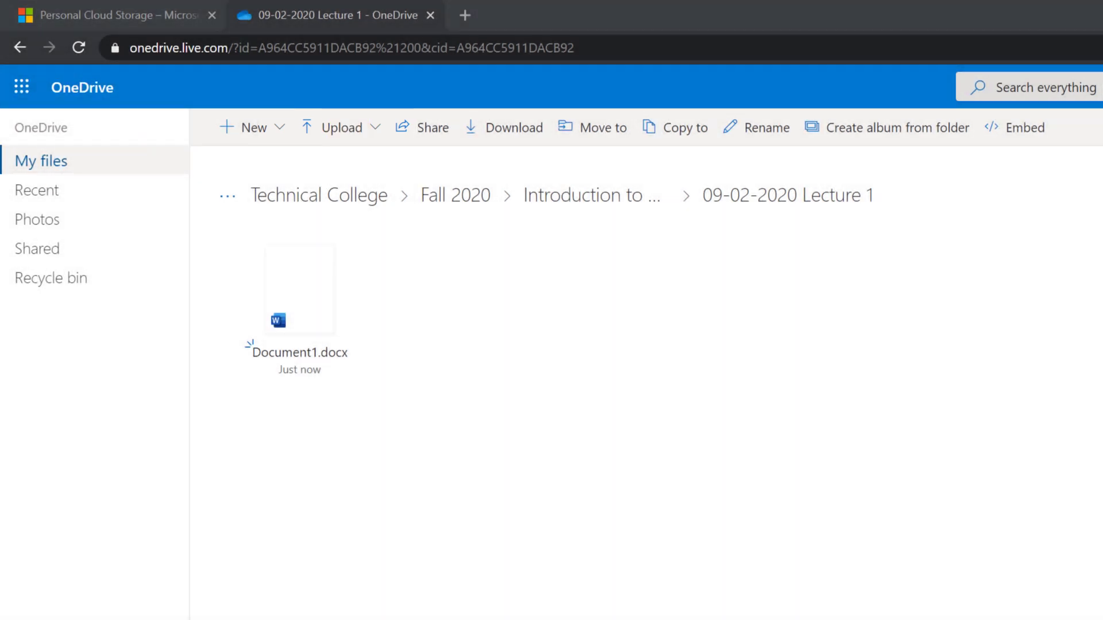
Create a second new Word document in the Lecture 1 folder.
{"action": "left_click", "coordinate": [347, 134]}
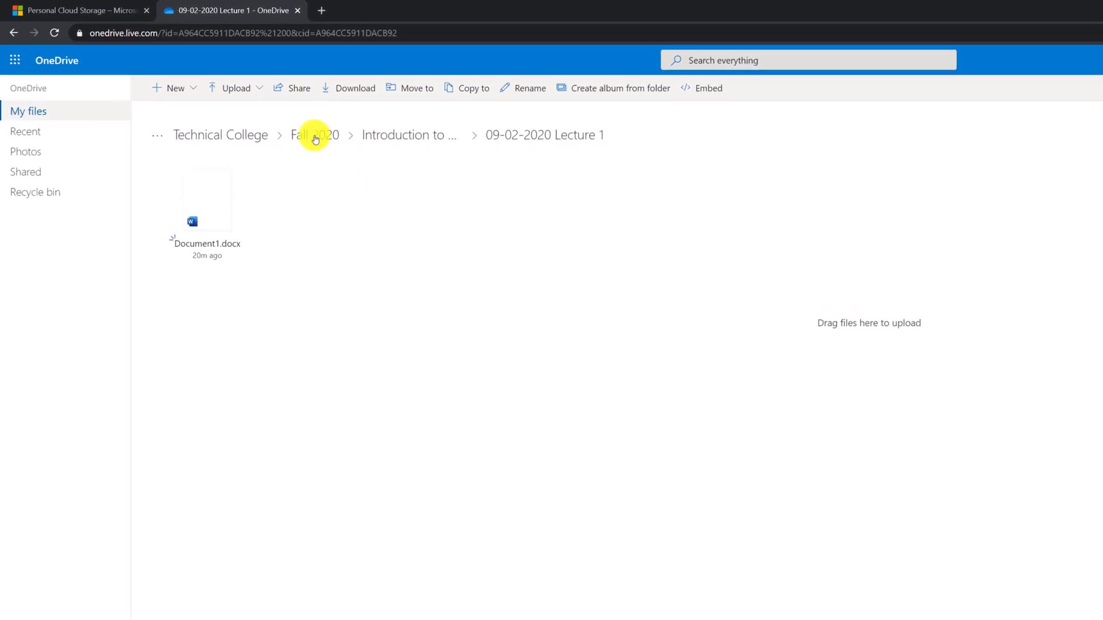
{"action": "left_click", "coordinate": [160, 75]}
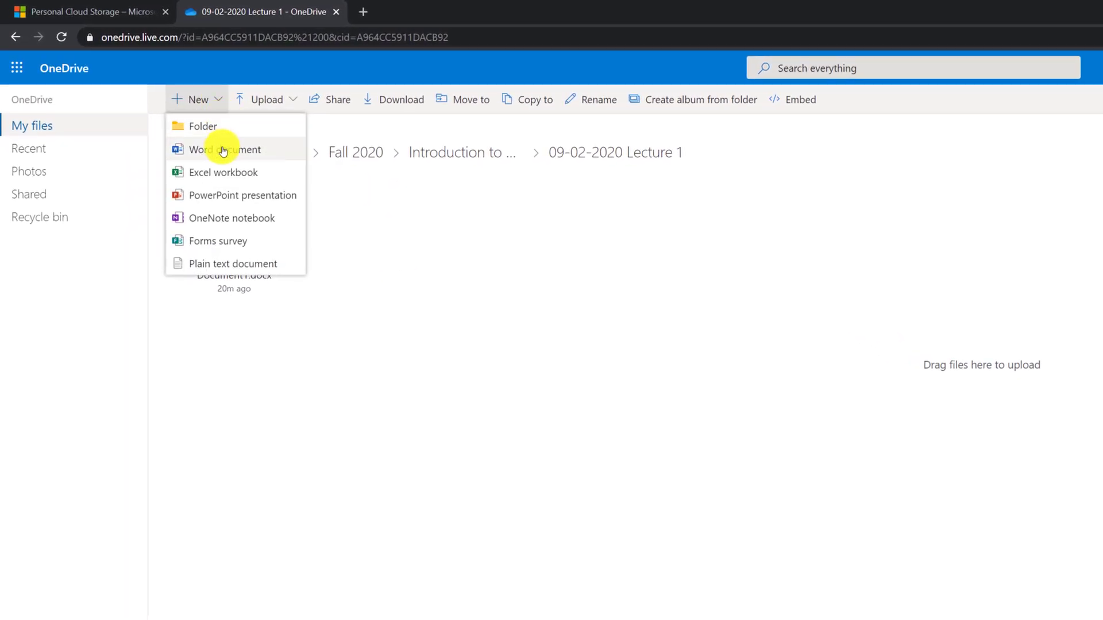
{"action": "left_click", "coordinate": [224, 148]}
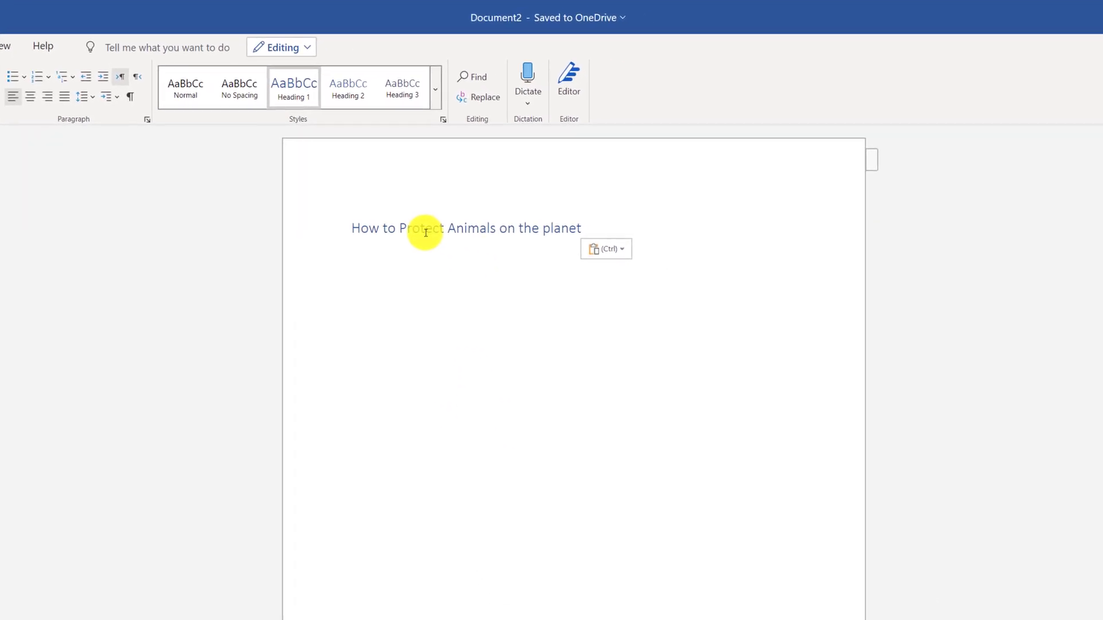
Rename Document2 to 'How to Protect Animals on the planet'.
{"action": "left_click", "coordinate": [497, 17]}
{"action": "type", "text": "How to Protect Animals on the planet"}
{"action": "key", "text": "Return"}
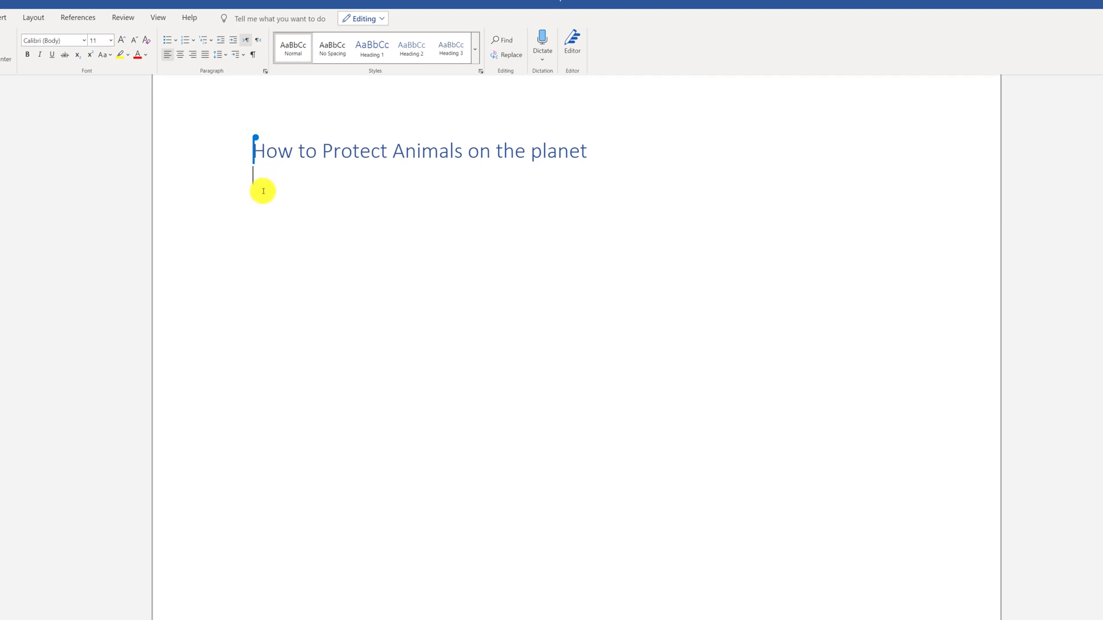
Paste the footprint-reduction paragraph and the wildlife-volunteering paragraph below the heading.
{"action": "type", "text": "Reduce your personal footprint on the planet. Drive less, walk and exercise more.  Support better public transport, use biodegradable products and eat whole food from your farmers market."}
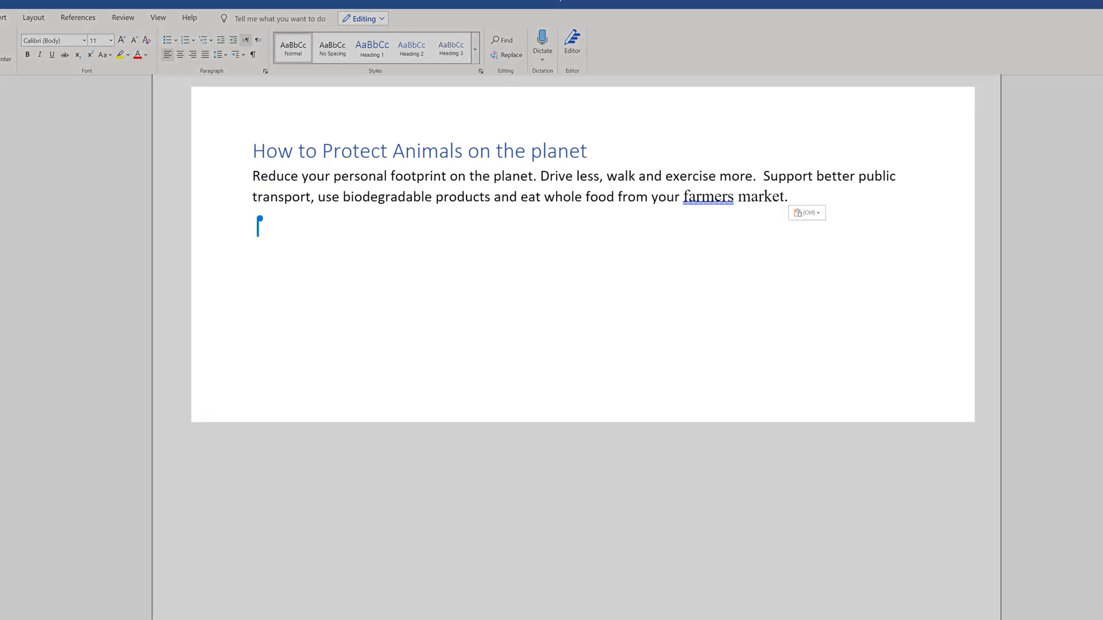
{"action": "type", "text": "Volunteer your time to protect the wildlife in your area. Wildlife refuges, parks, and other places are often underfunded and desperate for help. Volunteering at one of these places to protect the animals might mean just educating visitors, or picking up litter."}
{"action": "scroll", "coordinate": [265, 193], "scroll_direction": "down", "scroll_amount": 2}
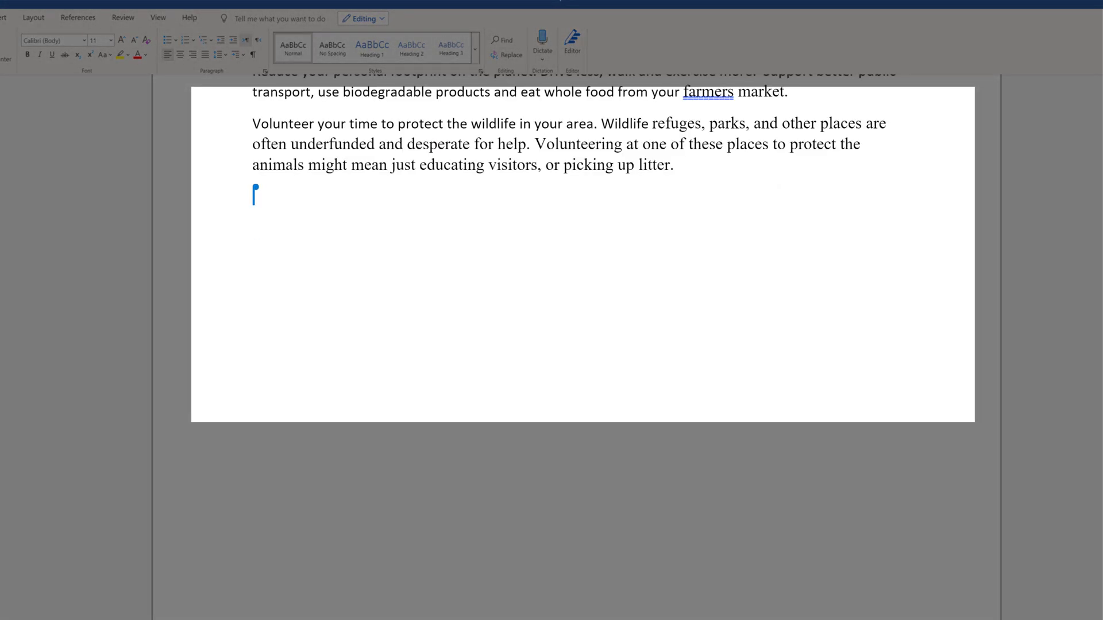
{"action": "scroll", "coordinate": [982, 197], "scroll_direction": "up", "scroll_amount": 1}
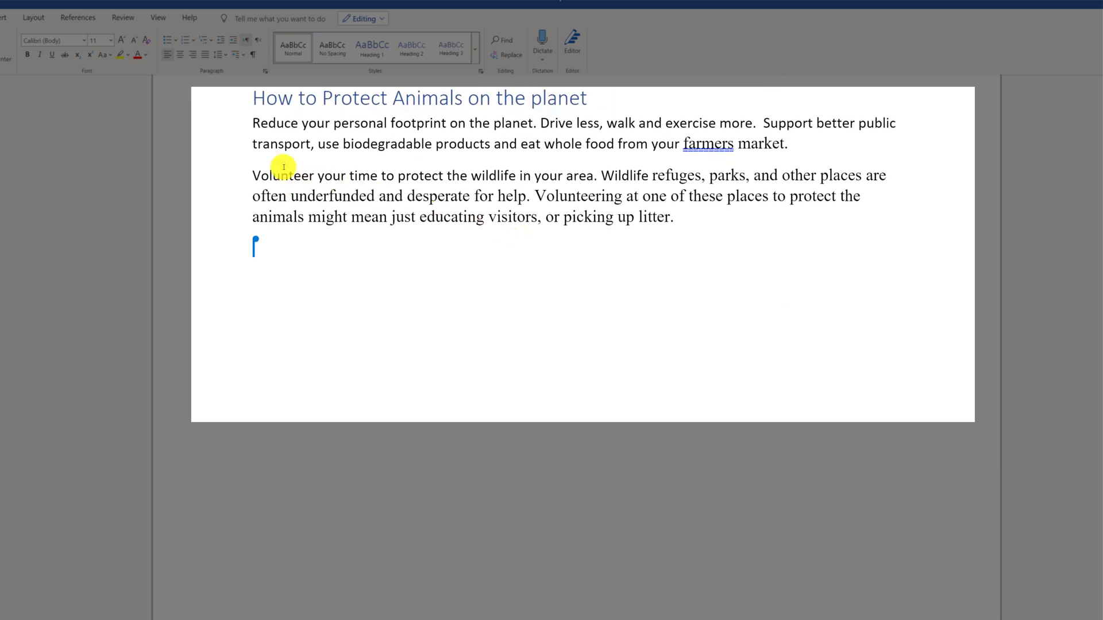